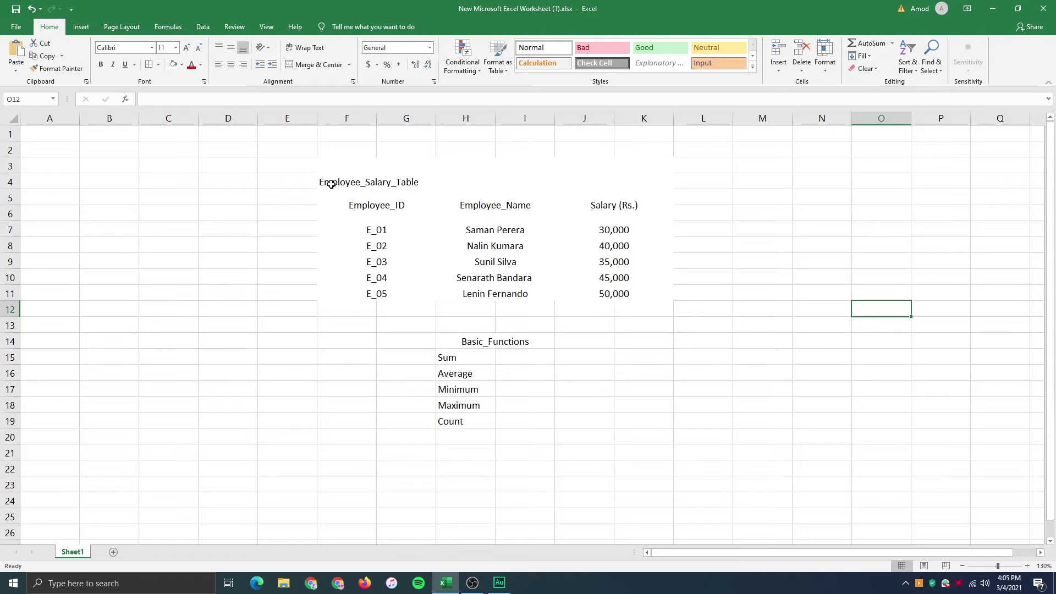
# Step: Examine the employee salary table's title, column headings and data rows
pyautogui.click(332, 181)
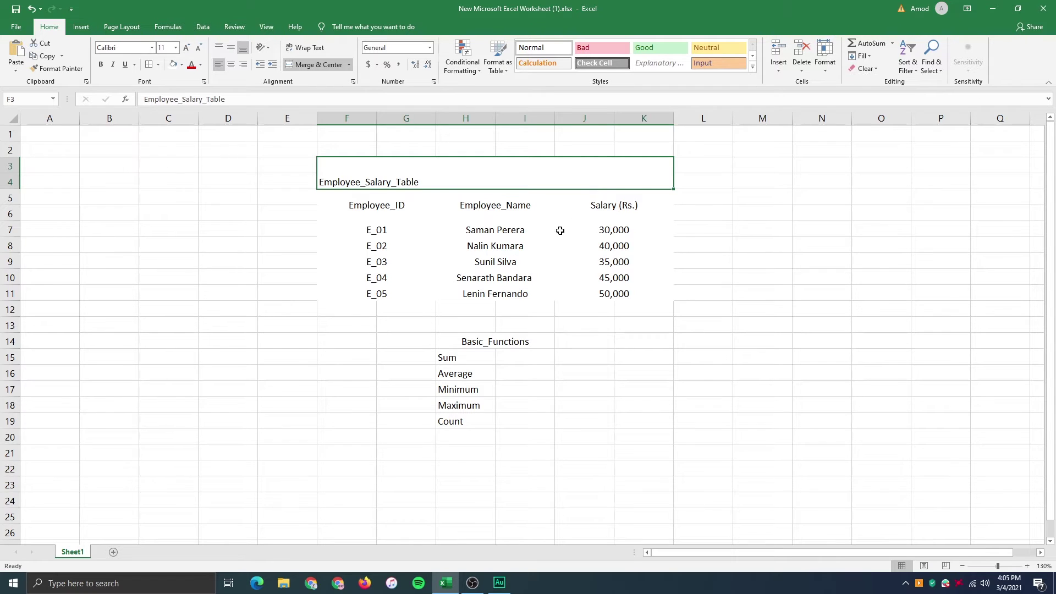
pyautogui.click(368, 206)
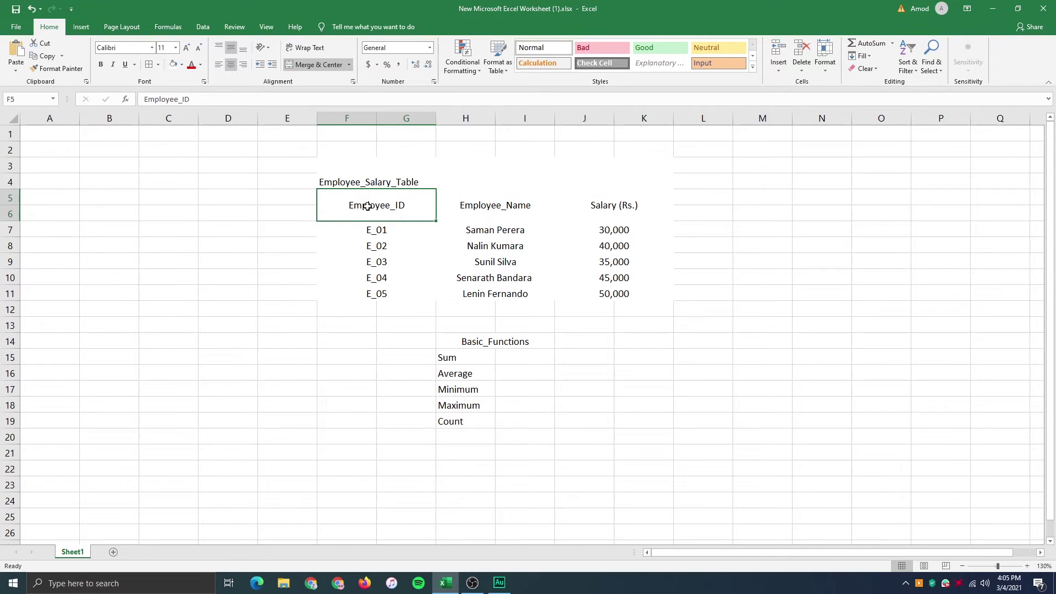
pyautogui.click(540, 202)
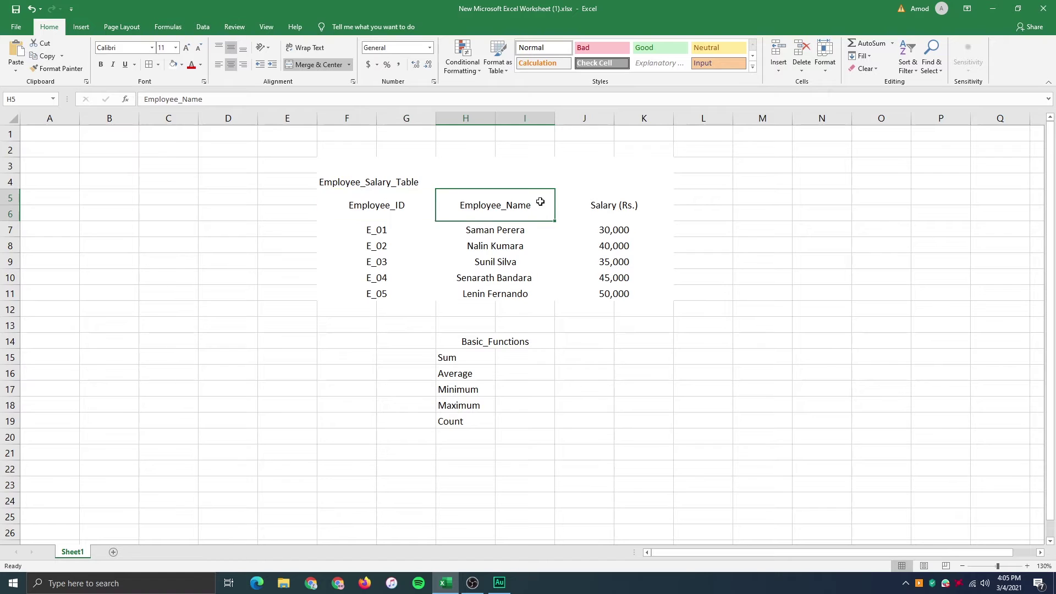
pyautogui.click(355, 215)
pyautogui.click(520, 196)
pyautogui.click(604, 199)
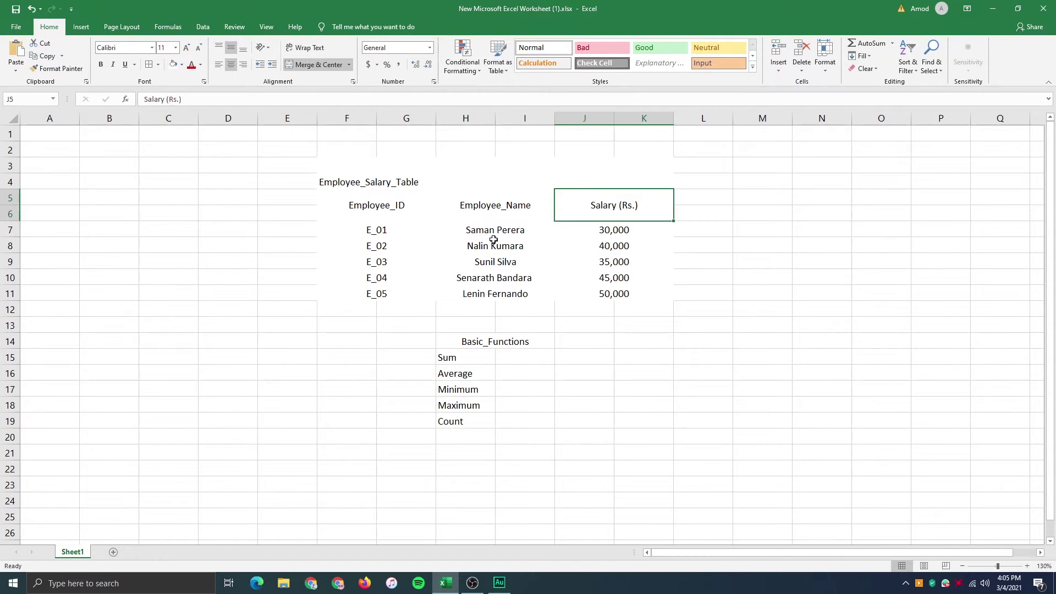
pyautogui.click(365, 234)
pyautogui.moveTo(444, 229); pyautogui.dragTo(594, 296)
pyautogui.click(643, 361)
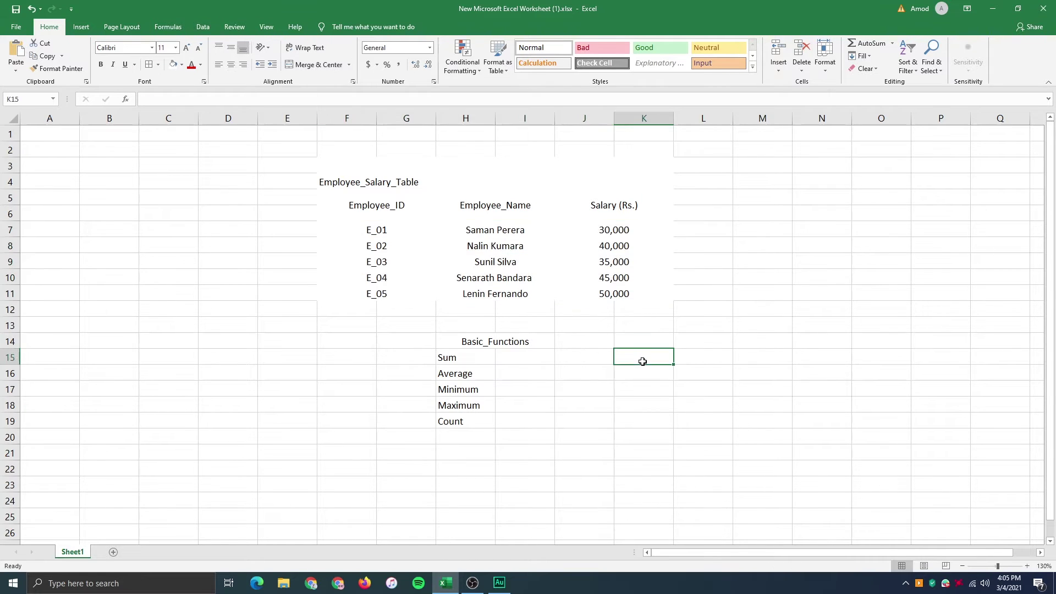
pyautogui.click(407, 262)
# Step: Add a thin solid outline border around the merged Employee_Salary_Table title cell
pyautogui.click(396, 179)
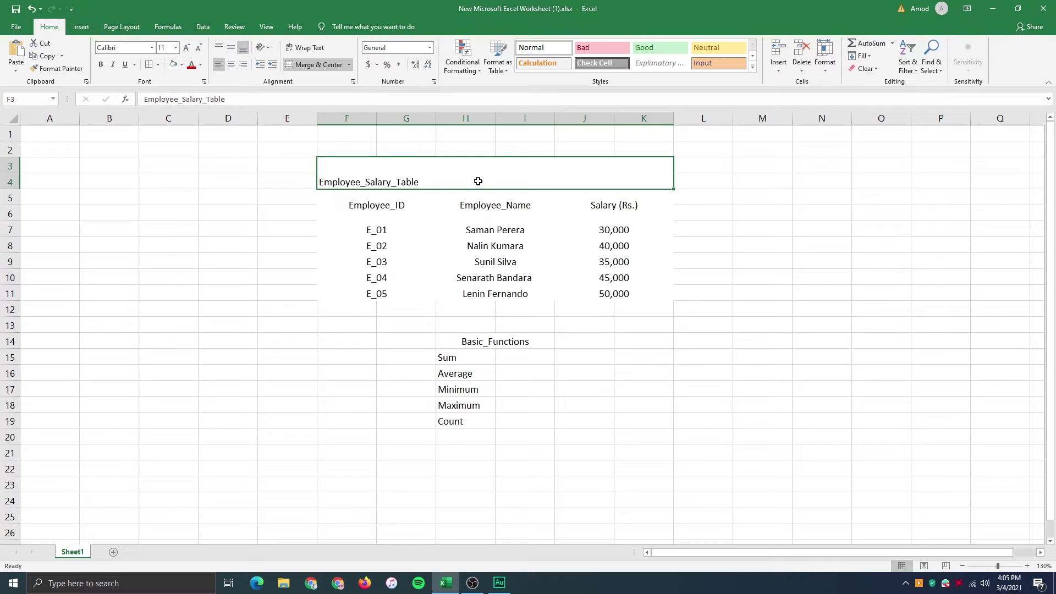
pyautogui.click(158, 65)
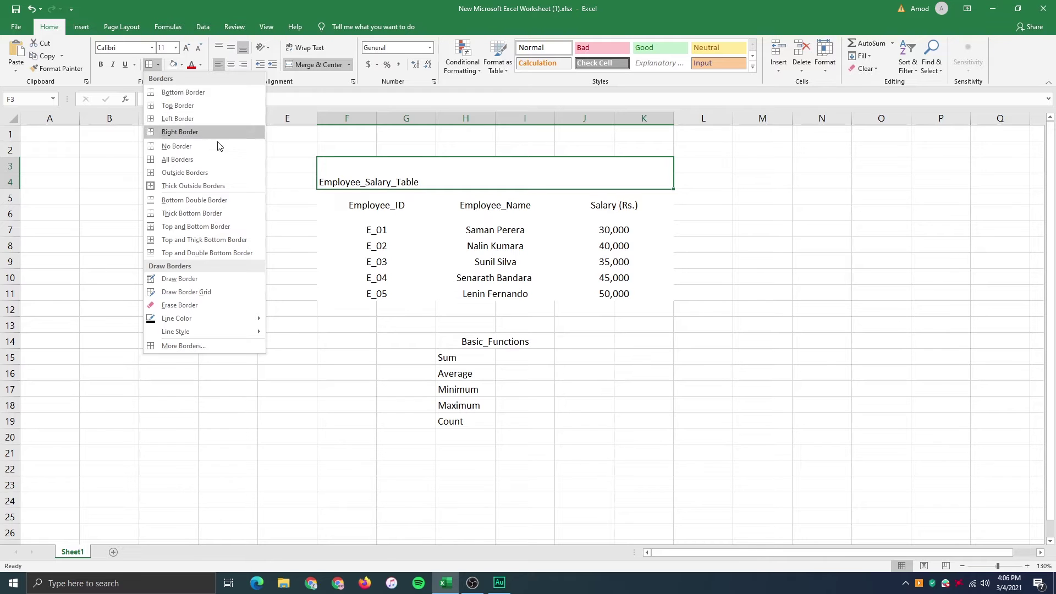
pyautogui.click(167, 346)
pyautogui.moveTo(604, 142); pyautogui.dragTo(139, 232)
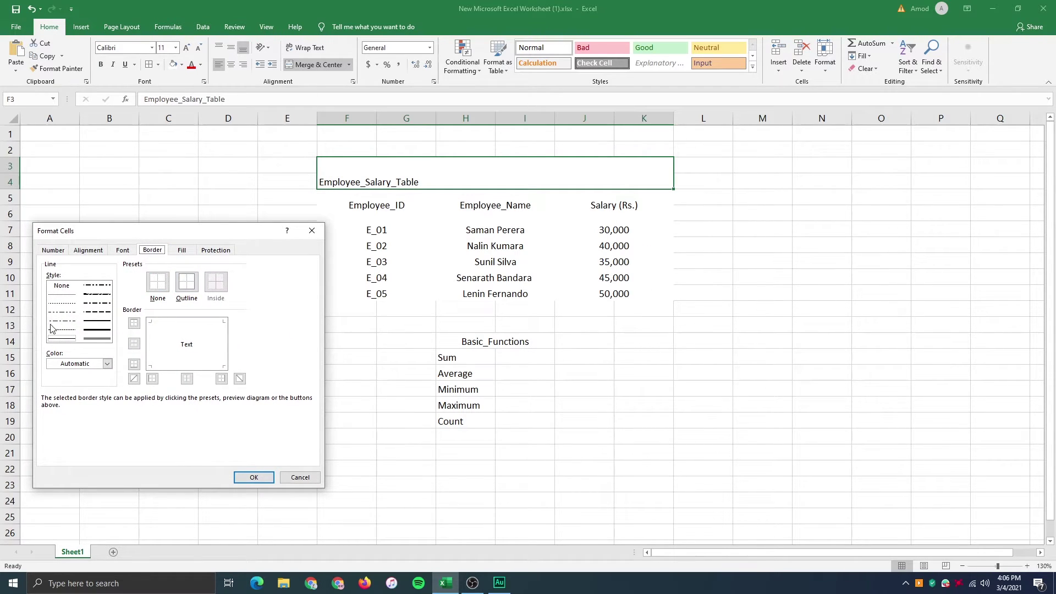
pyautogui.click(65, 338)
pyautogui.click(187, 288)
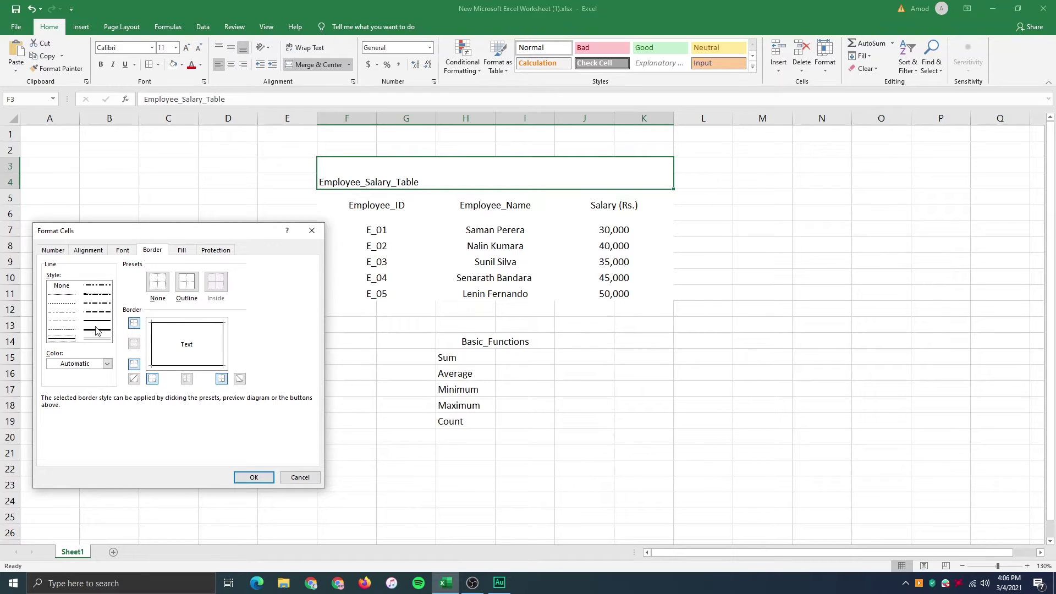
pyautogui.click(253, 478)
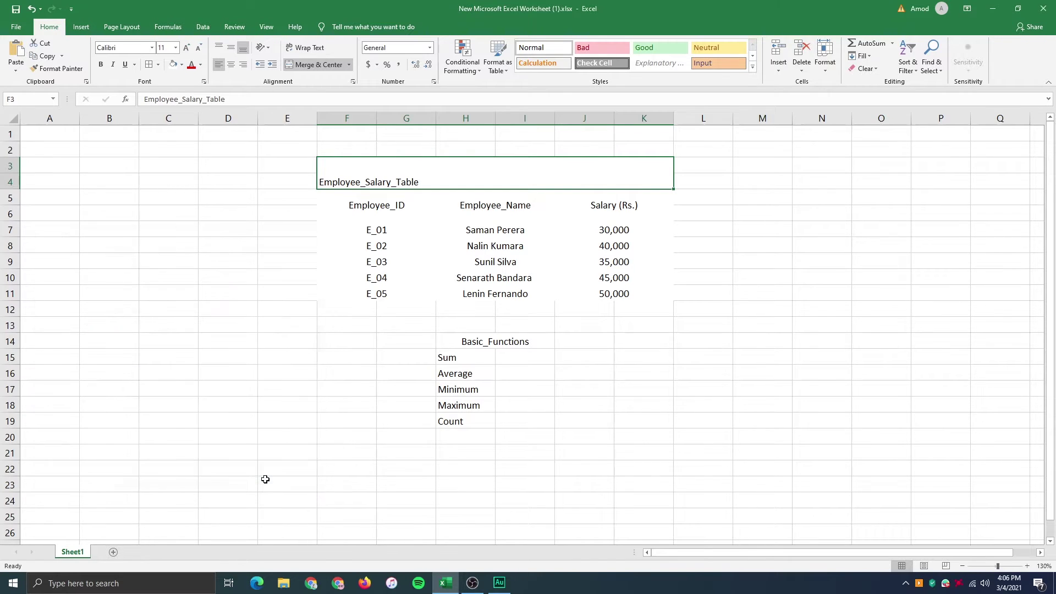
pyautogui.click(709, 294)
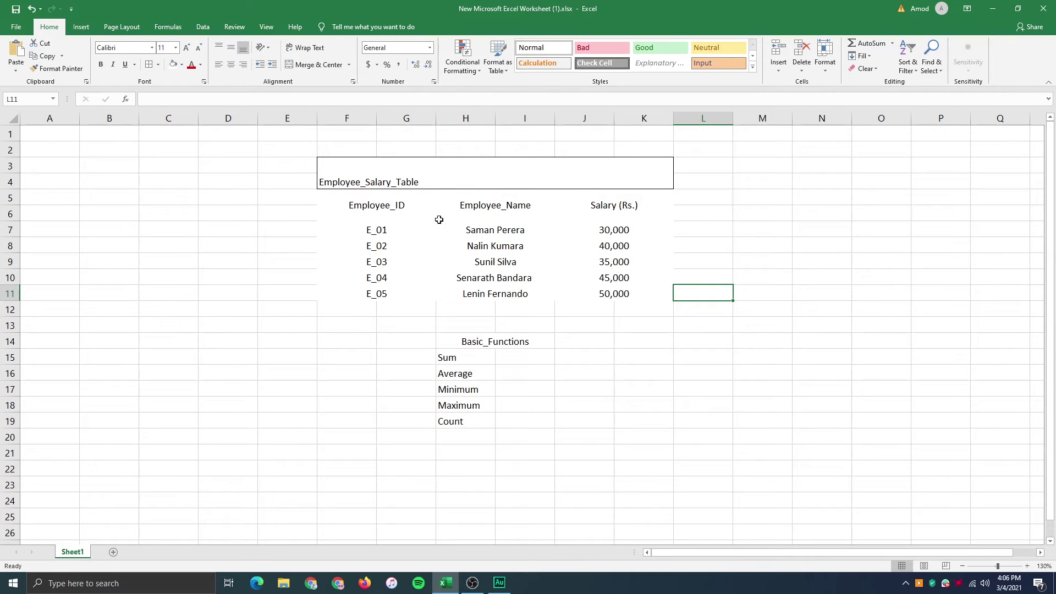
# Step: Apply thin solid outline and inside borders to the column headings and employee rows, F5:K11
pyautogui.click(329, 204)
pyautogui.moveTo(328, 204); pyautogui.dragTo(630, 292)
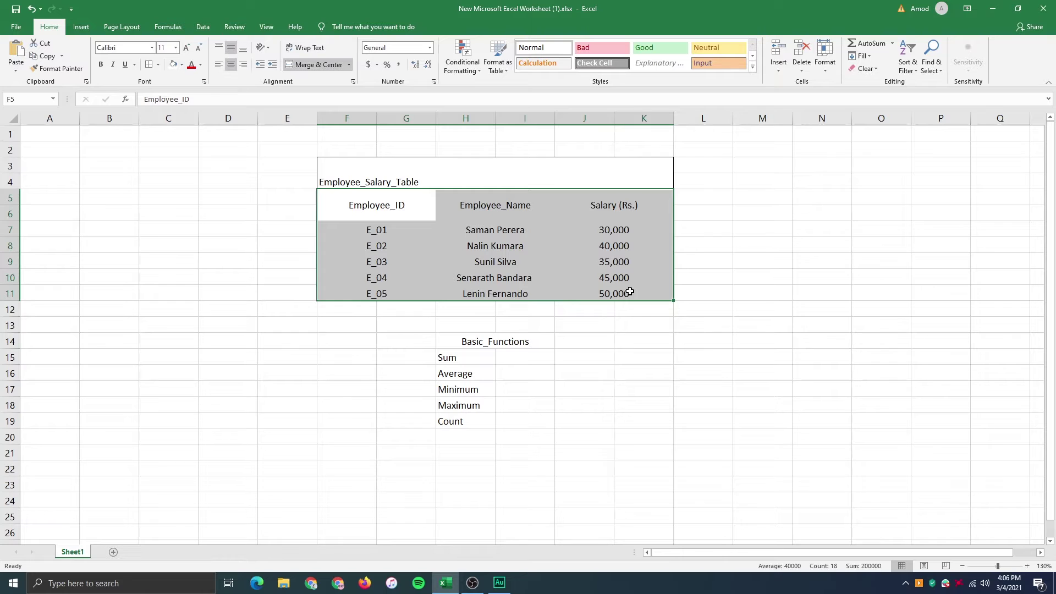
pyautogui.click(159, 65)
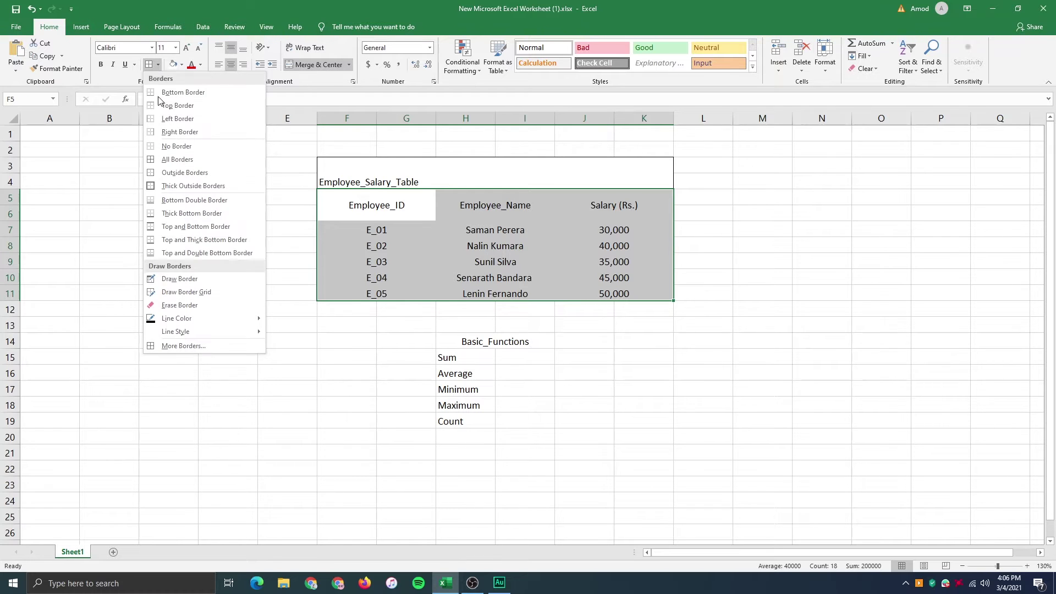
pyautogui.click(176, 346)
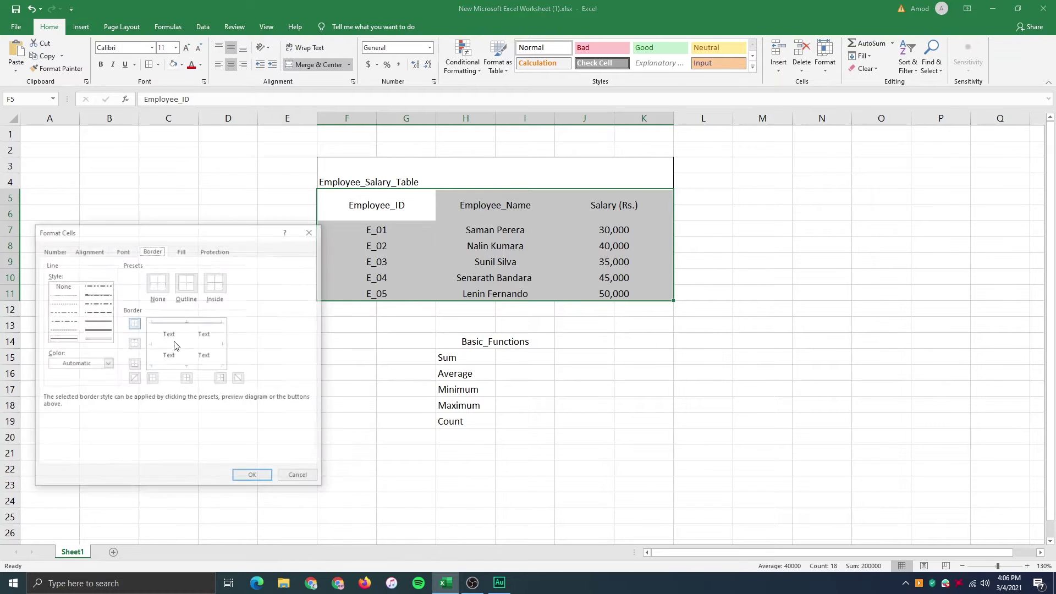
pyautogui.click(183, 286)
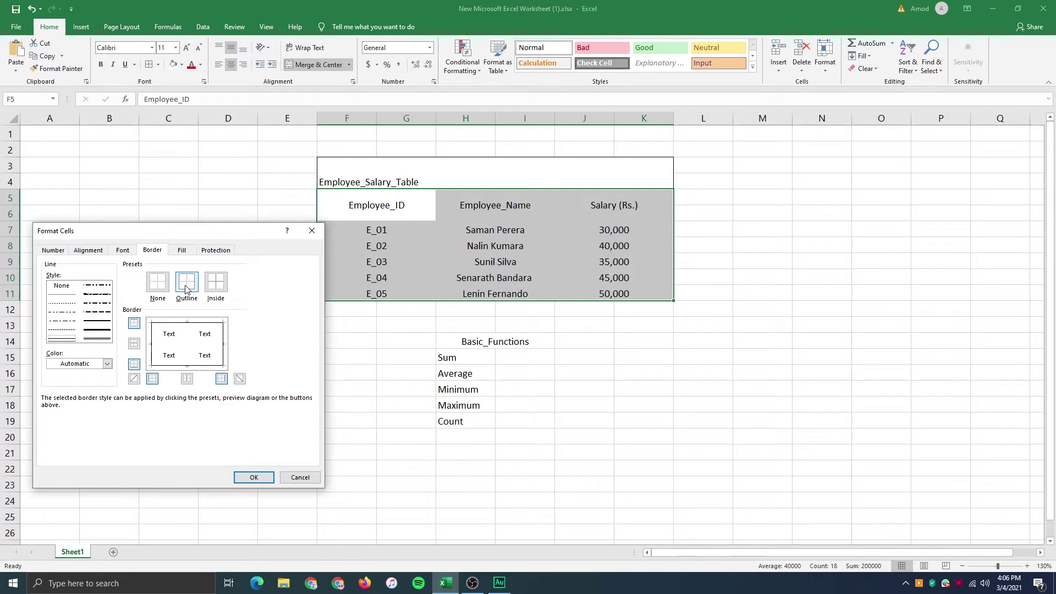
pyautogui.click(217, 288)
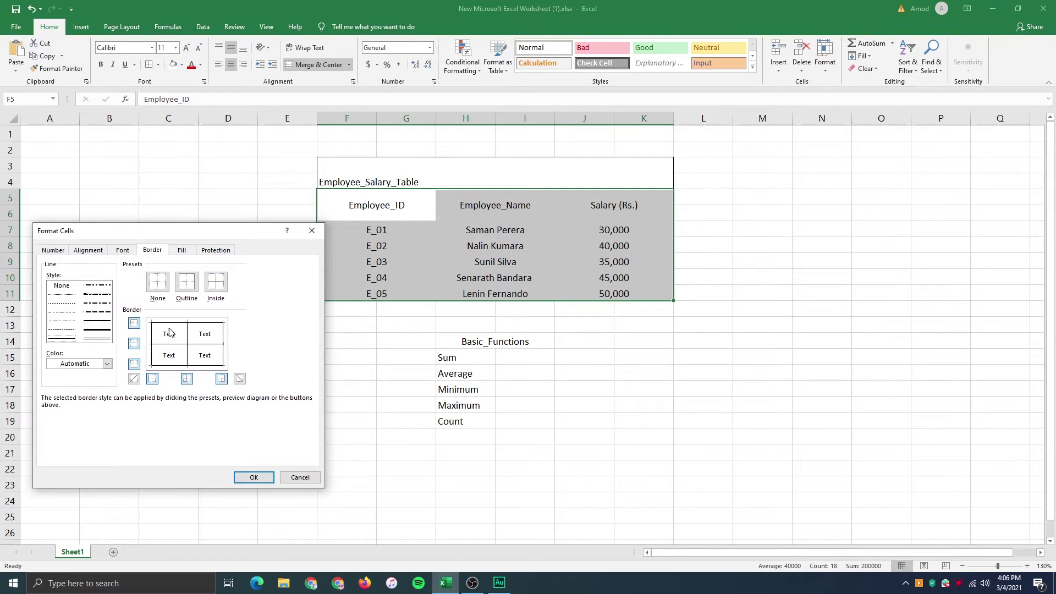
pyautogui.click(62, 338)
pyautogui.click(252, 477)
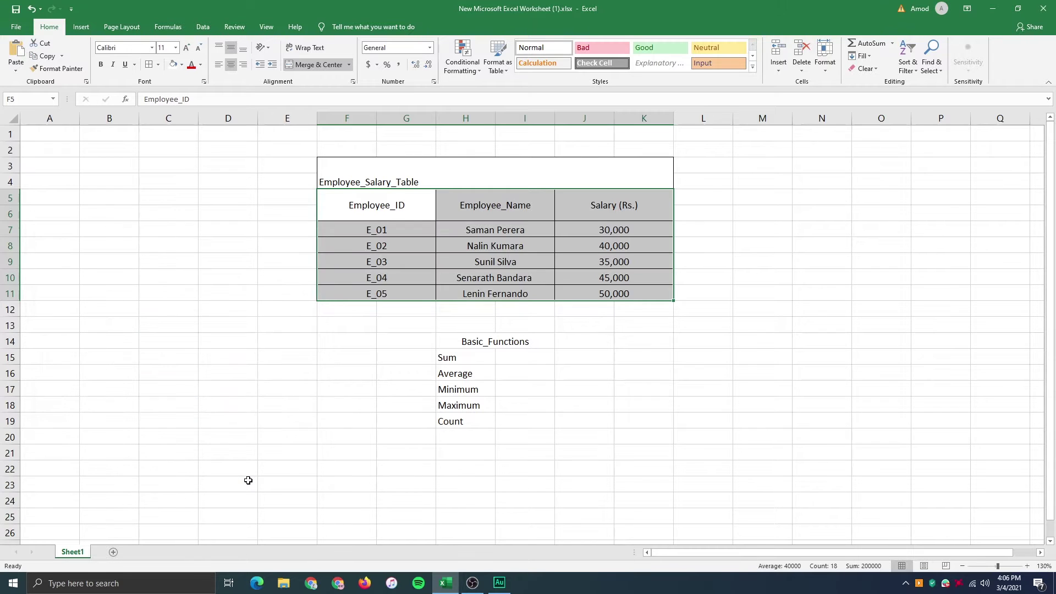
pyautogui.click(292, 465)
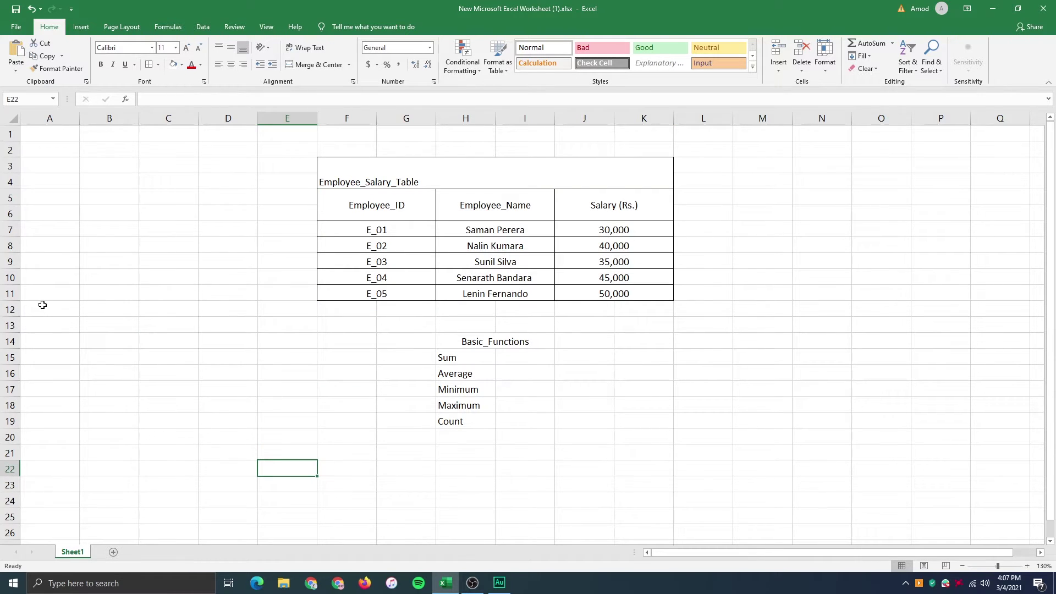
pyautogui.click(263, 275)
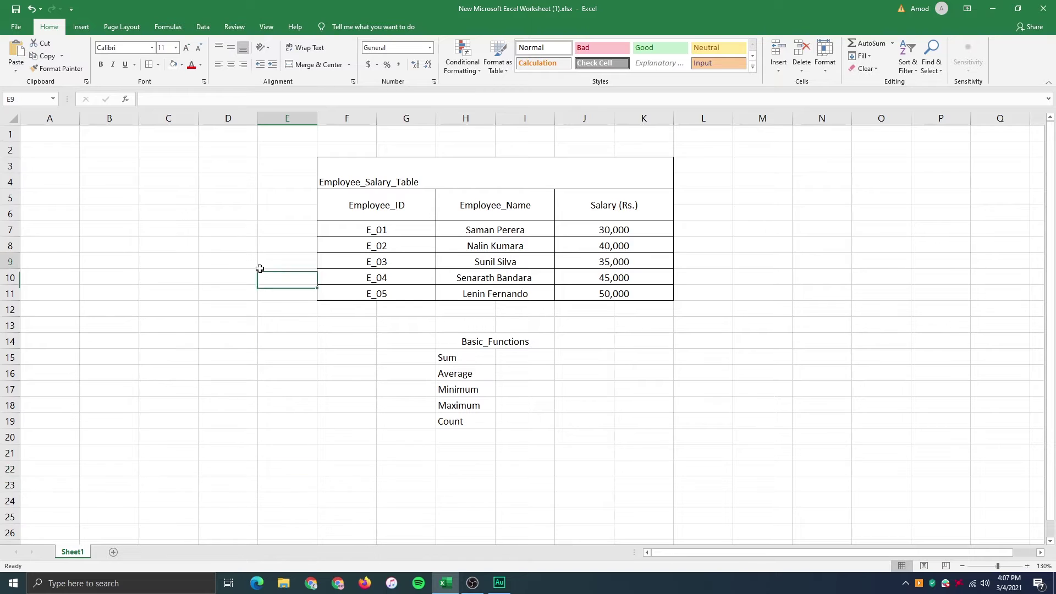
pyautogui.click(253, 203)
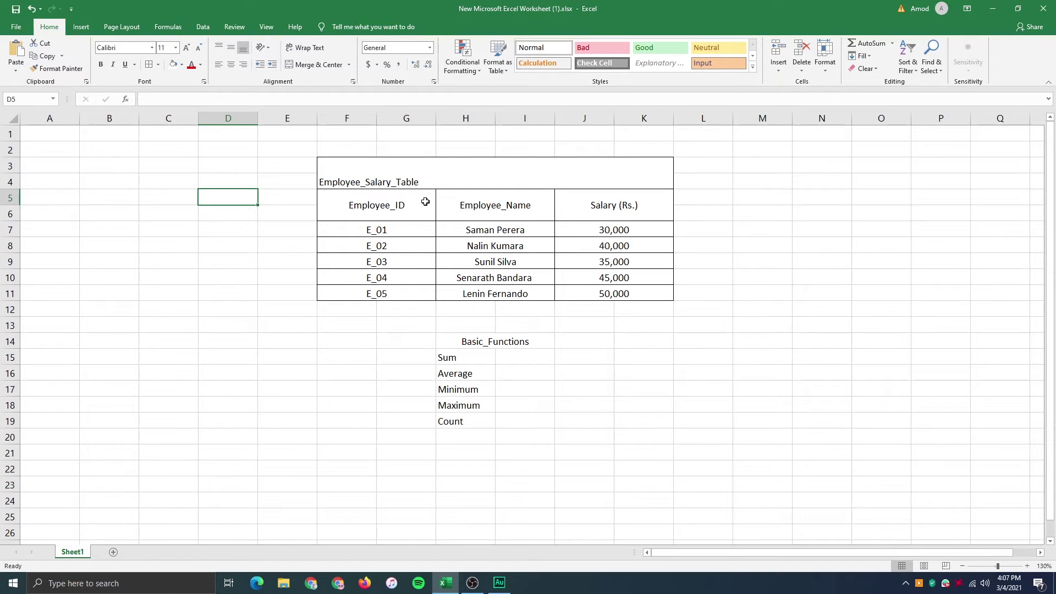
# Step: Fill the Employee_Salary_Table title cell with light gold and the column heading cells with light blue
pyautogui.click(396, 179)
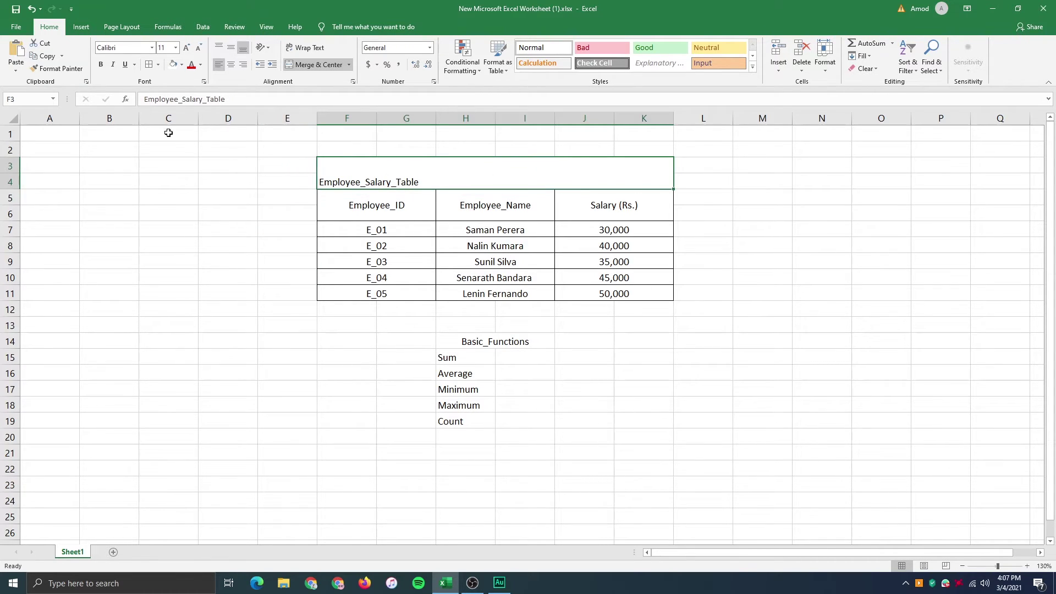
pyautogui.click(182, 65)
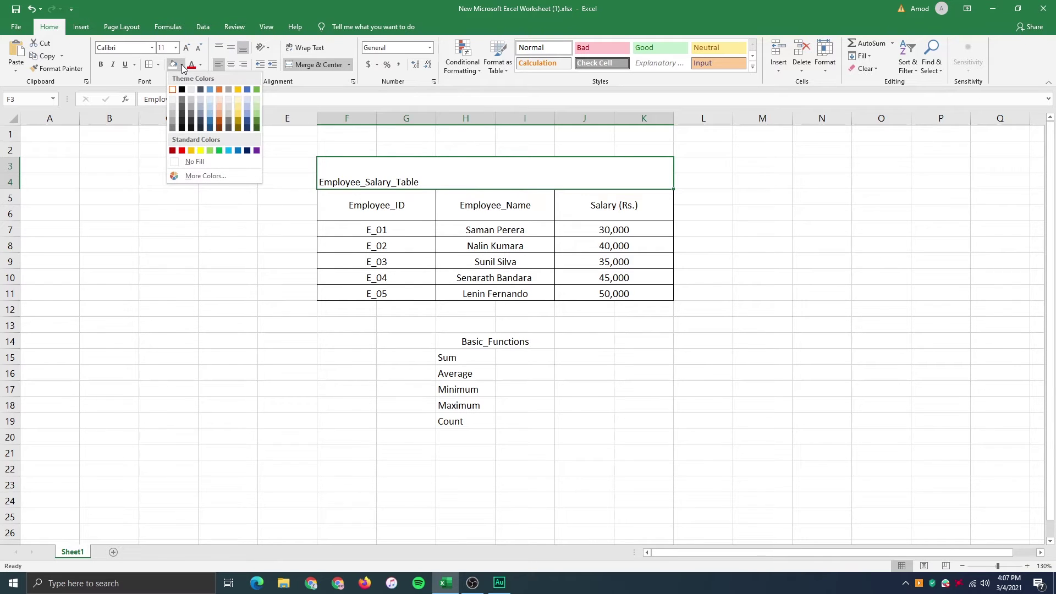
pyautogui.click(240, 115)
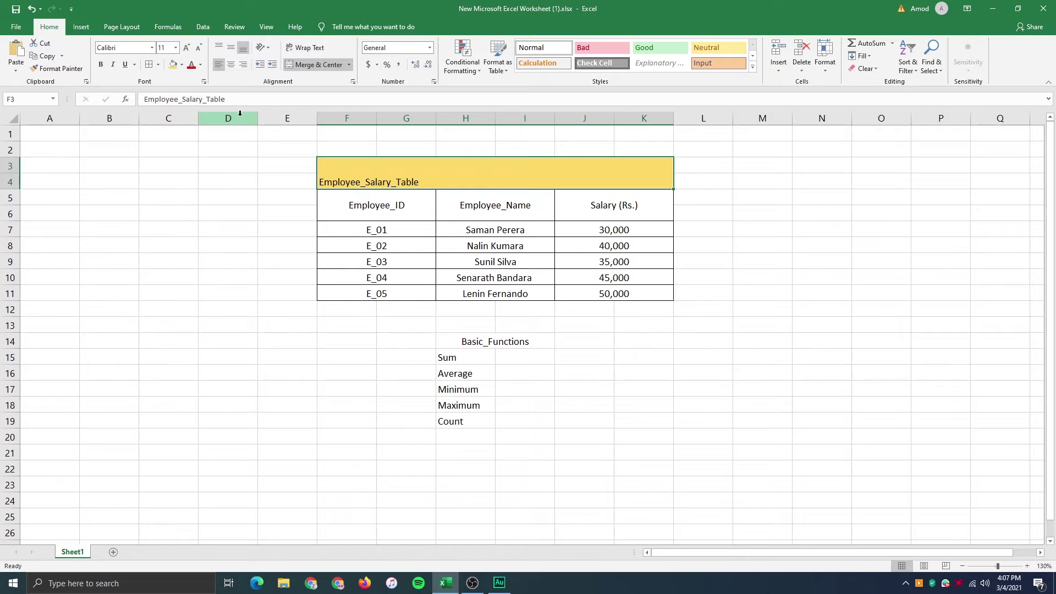
pyautogui.moveTo(346, 198); pyautogui.dragTo(595, 216)
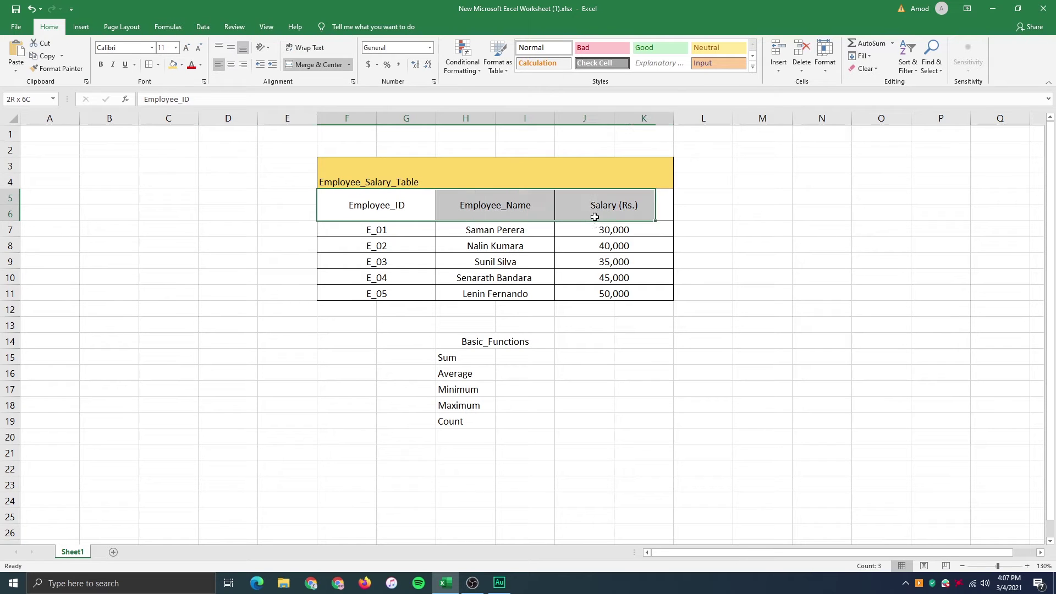
pyautogui.click(182, 64)
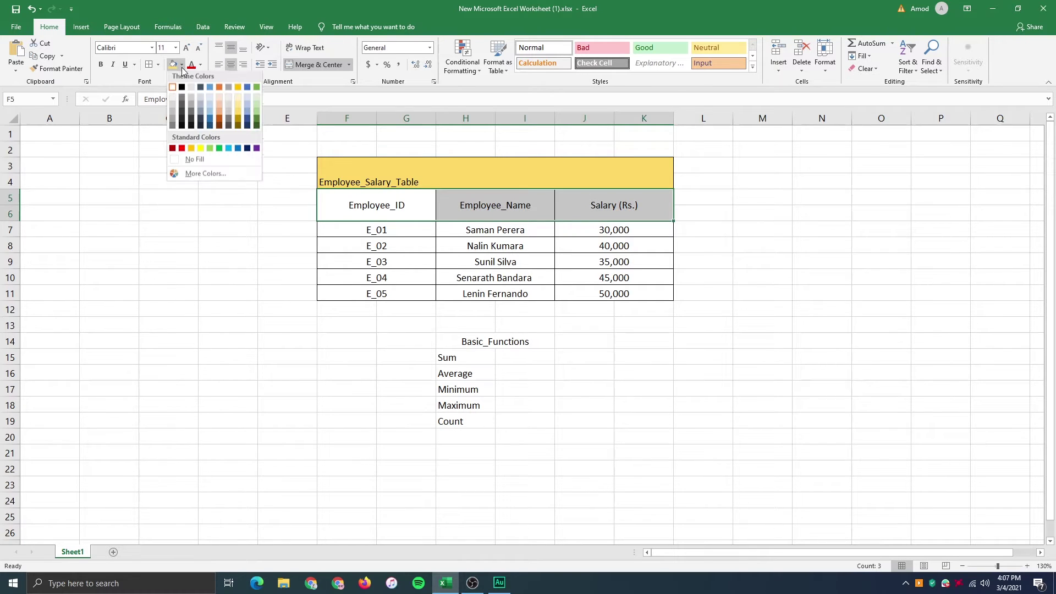
pyautogui.click(212, 116)
# Step: Fill the employee data rows, F7:K11, with light green
pyautogui.moveTo(326, 231); pyautogui.dragTo(603, 293)
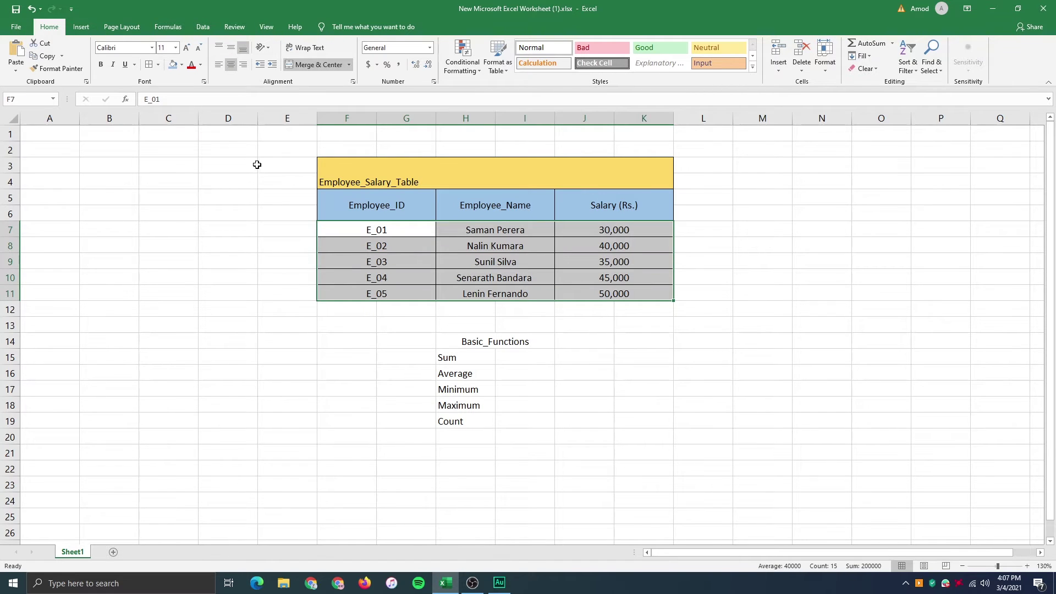
pyautogui.click(181, 64)
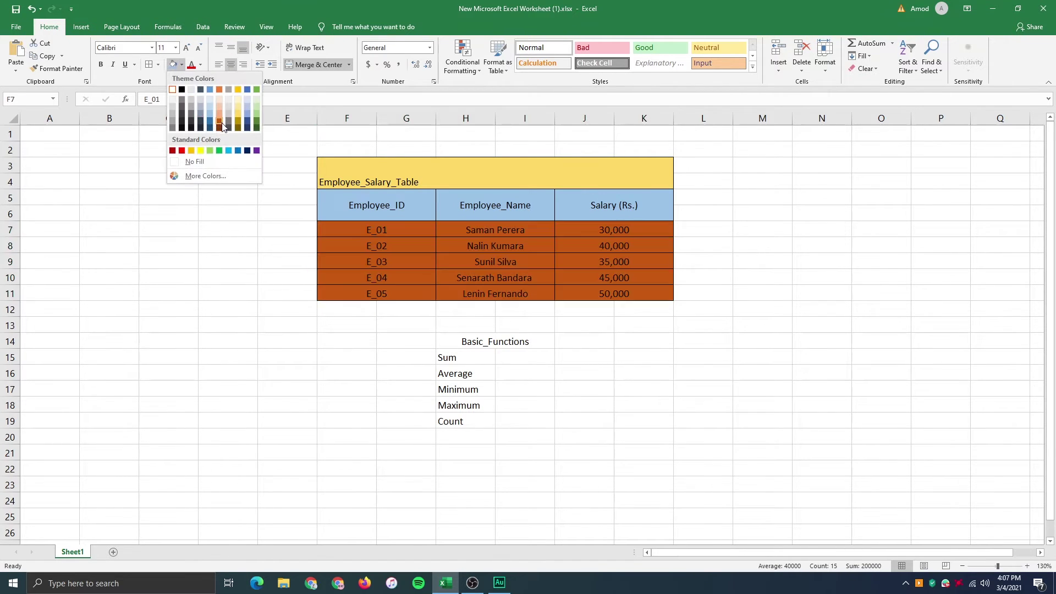
pyautogui.click(258, 116)
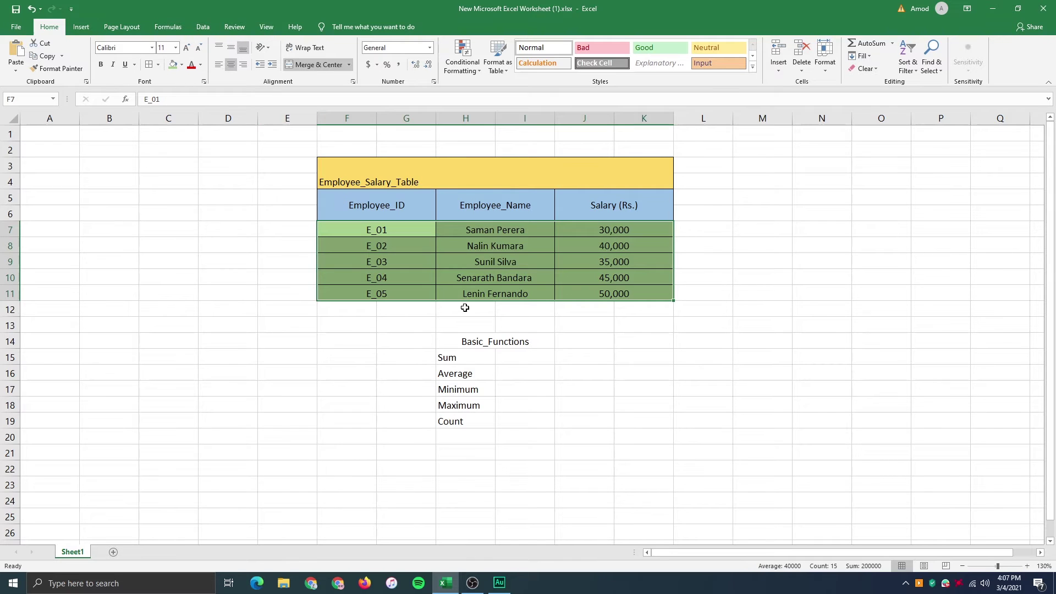
pyautogui.click(778, 264)
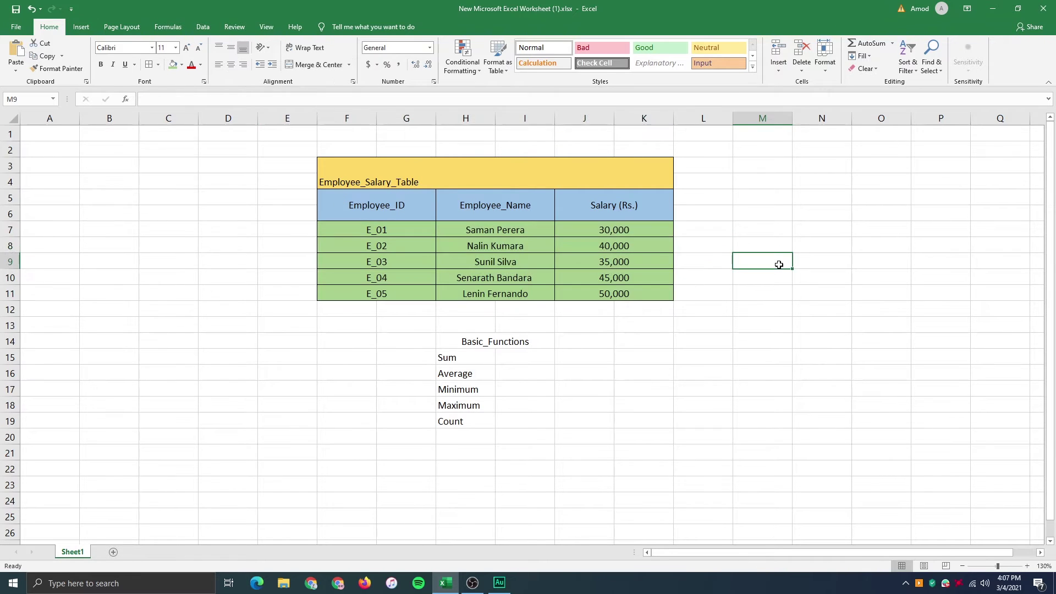
# Step: Center the Employee_Salary_Table title horizontally and vertically within its merged cell
pyautogui.click(434, 170)
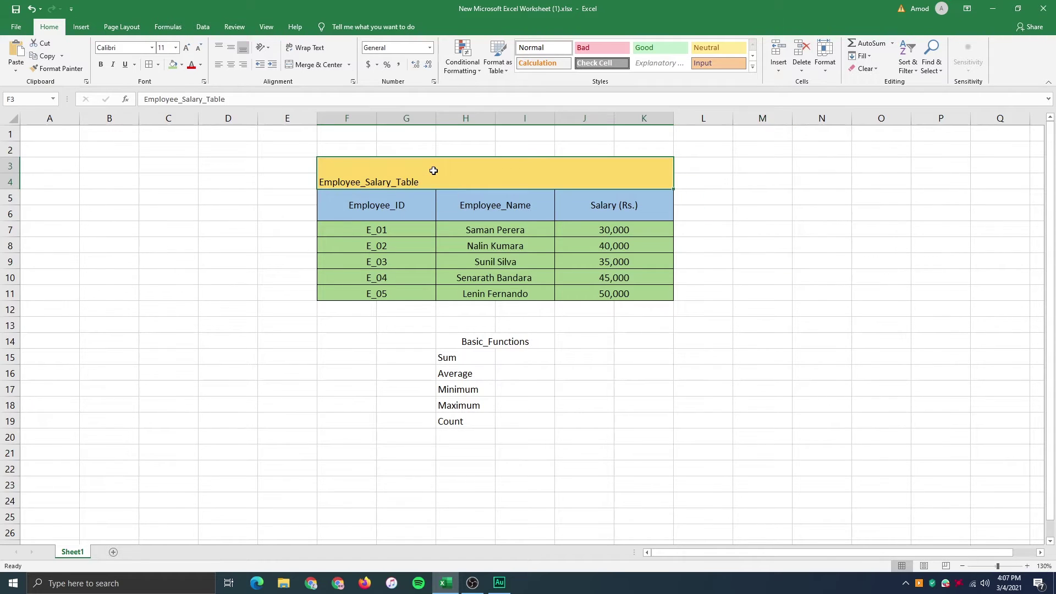
pyautogui.click(228, 68)
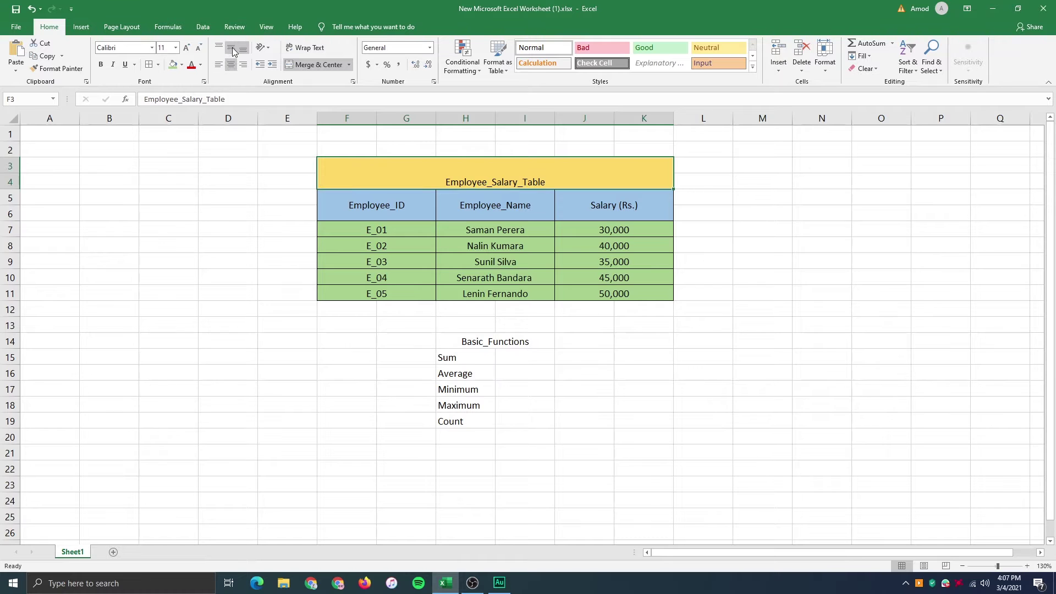
pyautogui.click(232, 47)
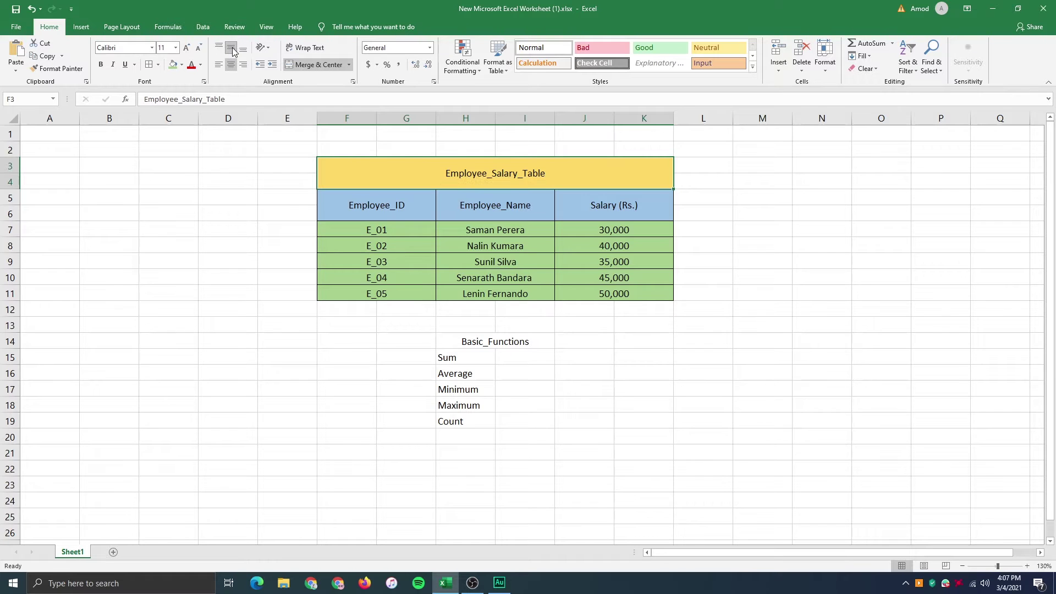
pyautogui.click(1003, 317)
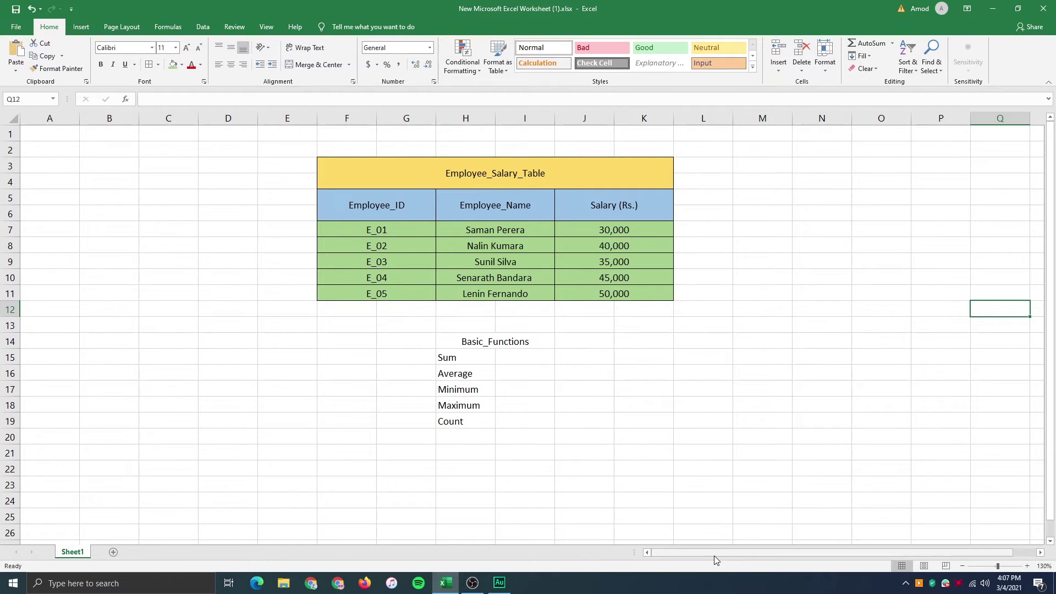
pyautogui.moveTo(711, 553); pyautogui.dragTo(737, 550)
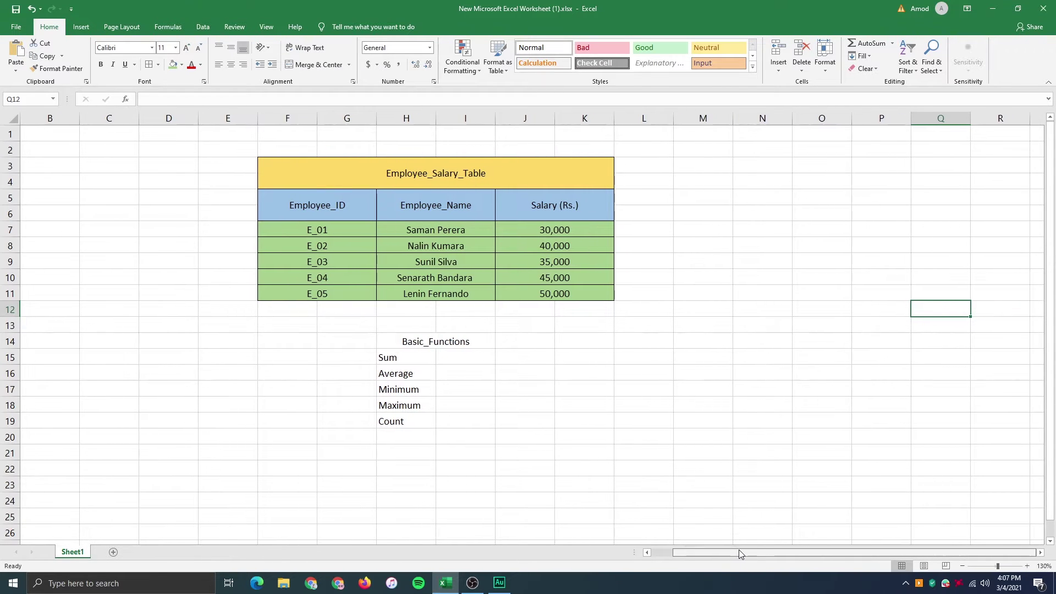
pyautogui.click(695, 501)
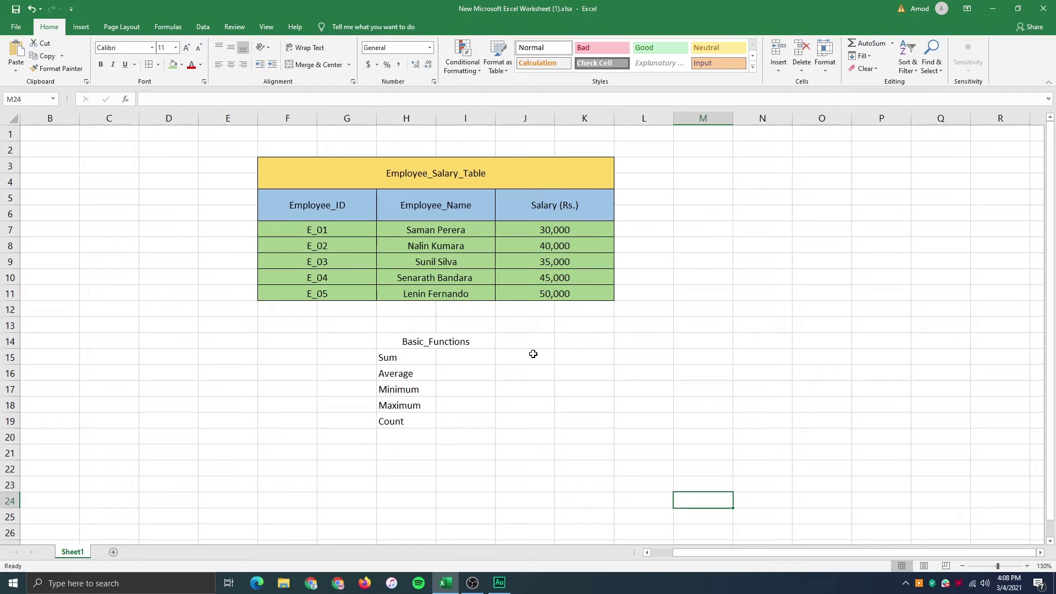
# Step: Insert a table over the empty range M3:R6, leaving the option that the table has headers off
pyautogui.click(87, 29)
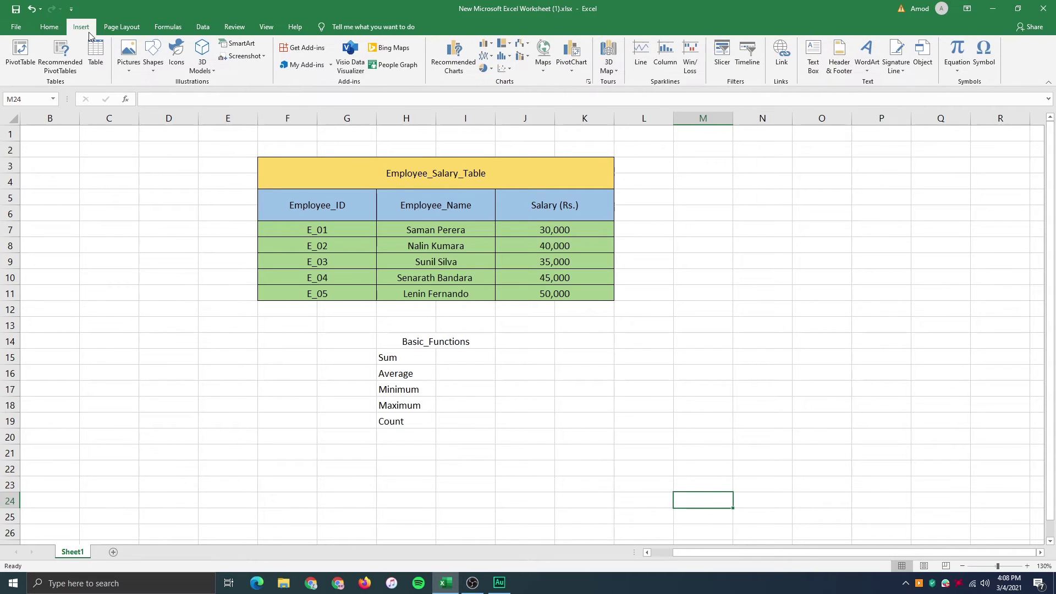
pyautogui.click(88, 65)
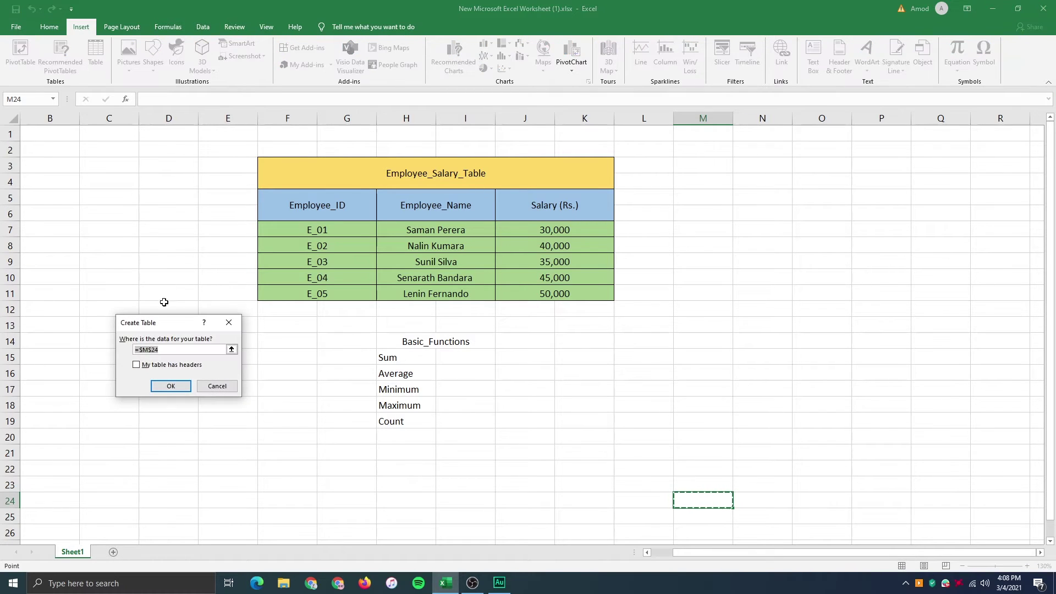
pyautogui.moveTo(160, 323); pyautogui.dragTo(852, 355)
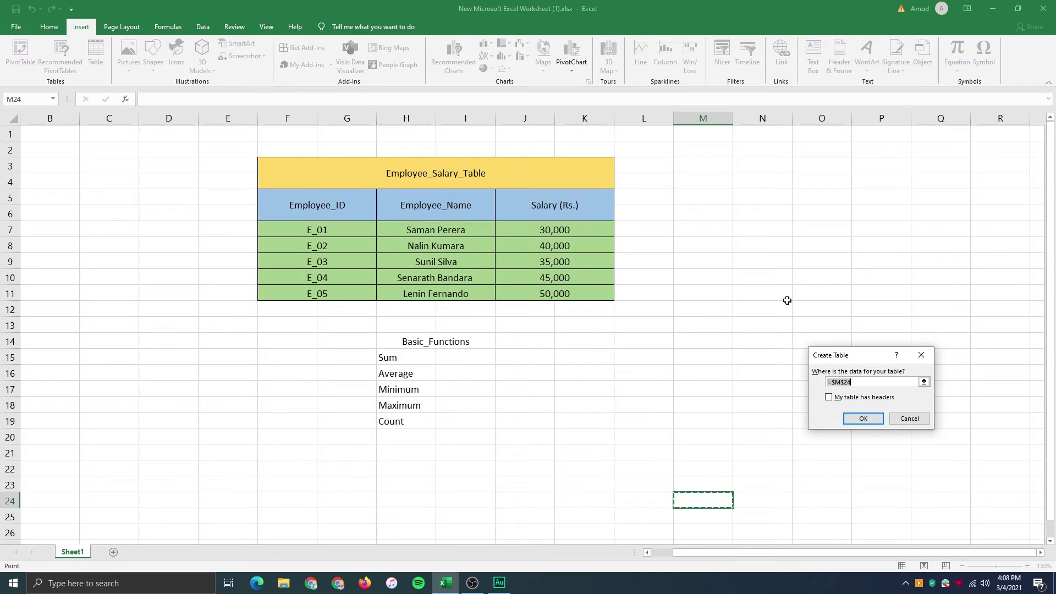
pyautogui.click(685, 162)
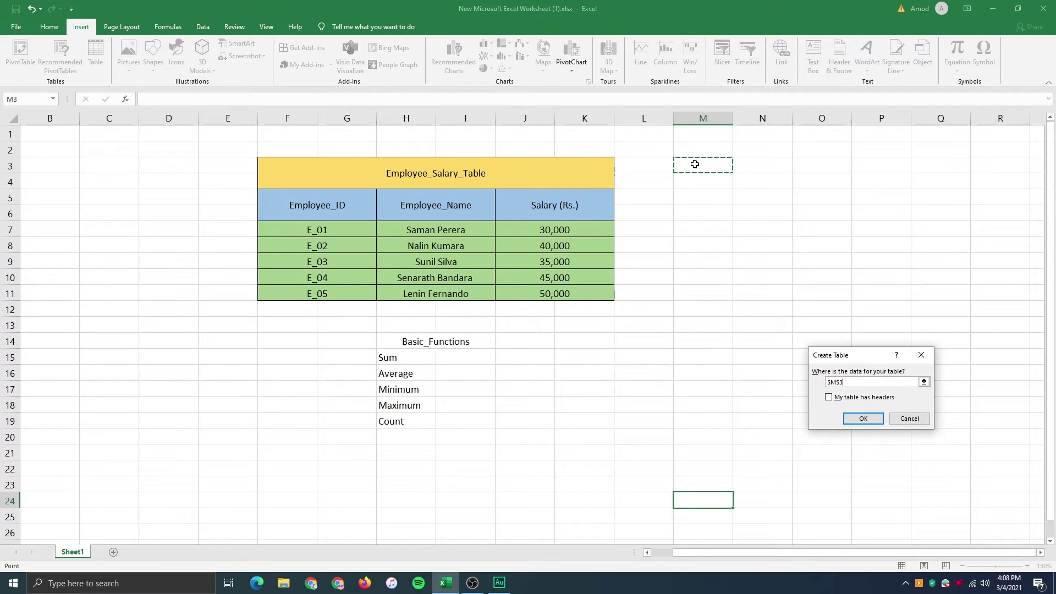
pyautogui.moveTo(694, 164); pyautogui.dragTo(979, 208)
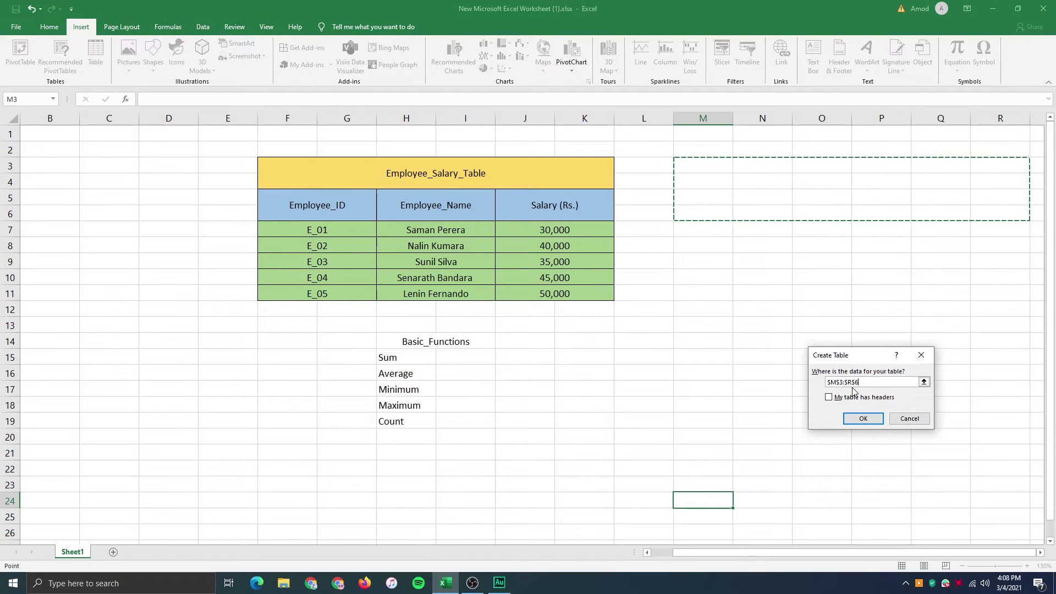
pyautogui.click(875, 422)
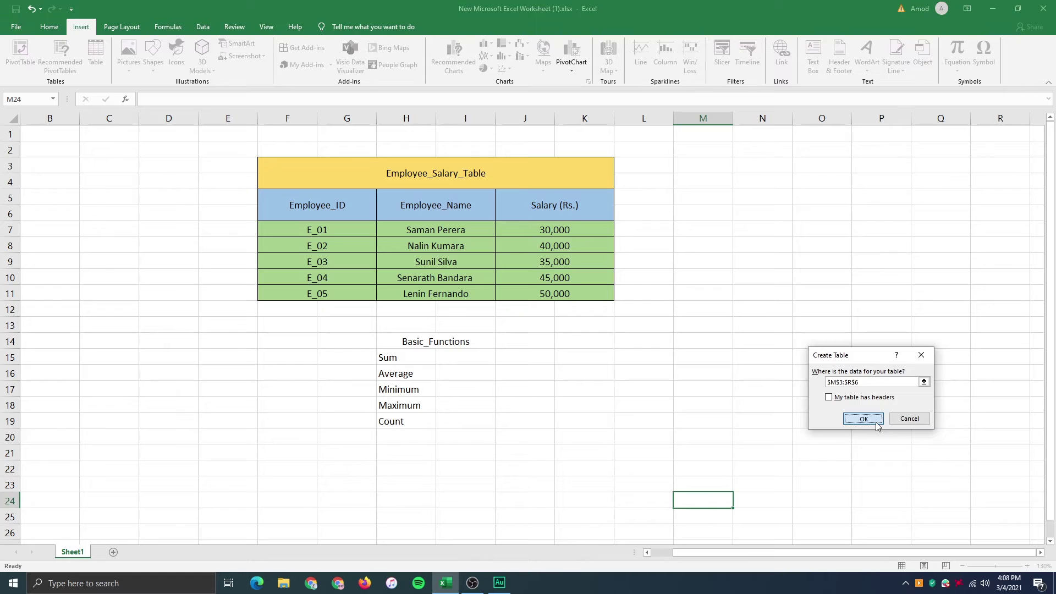
pyautogui.rightClick(907, 278)
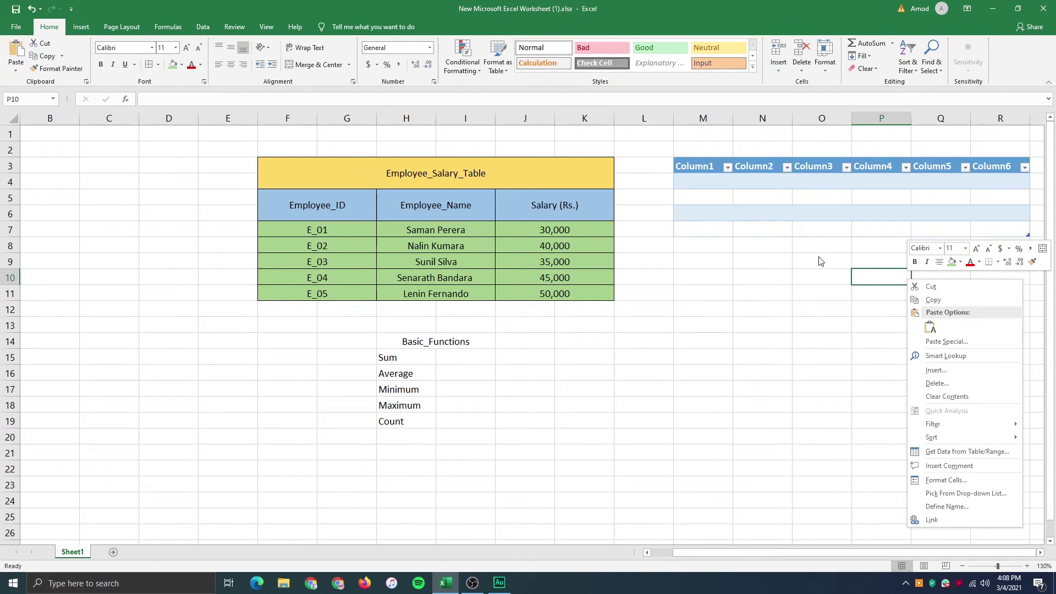
pyautogui.rightClick(813, 288)
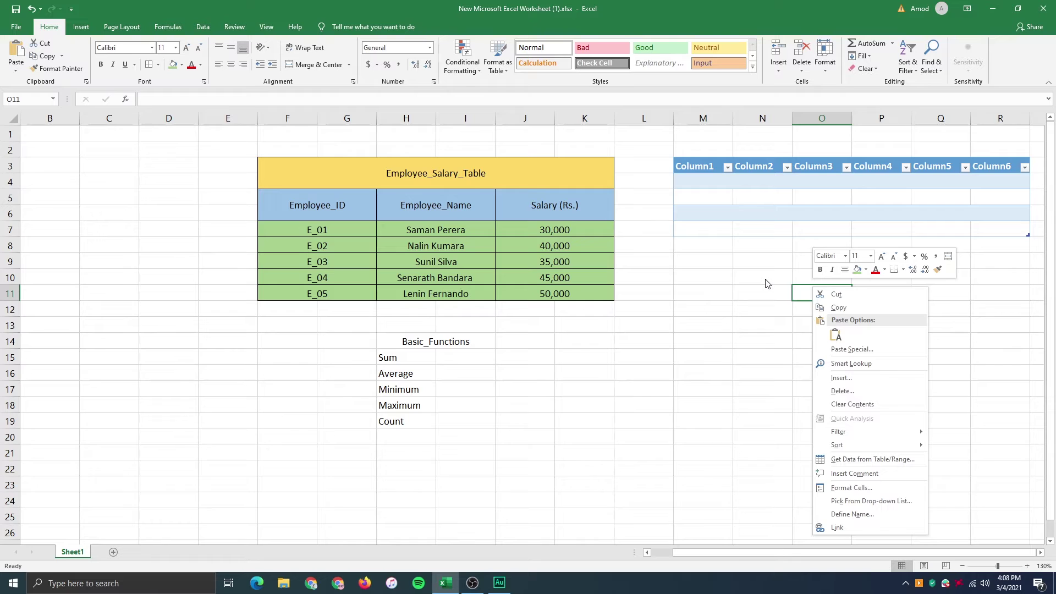
pyautogui.press('Escape')
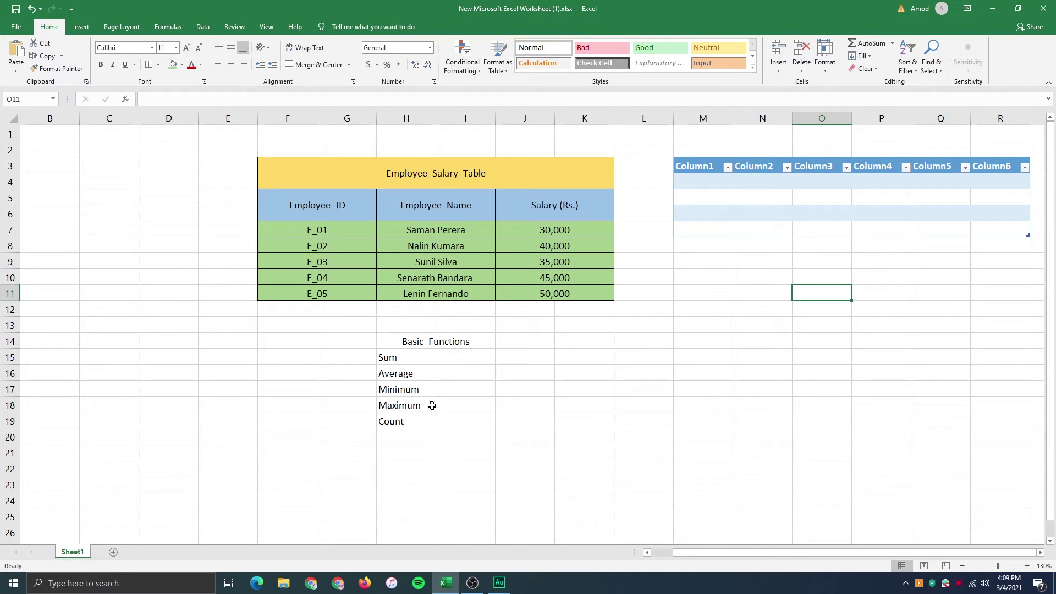
# Step: Calculate the total of the salaries in I15, beside the Sum label, with =SUM(J7:K11)
pyautogui.click(454, 356)
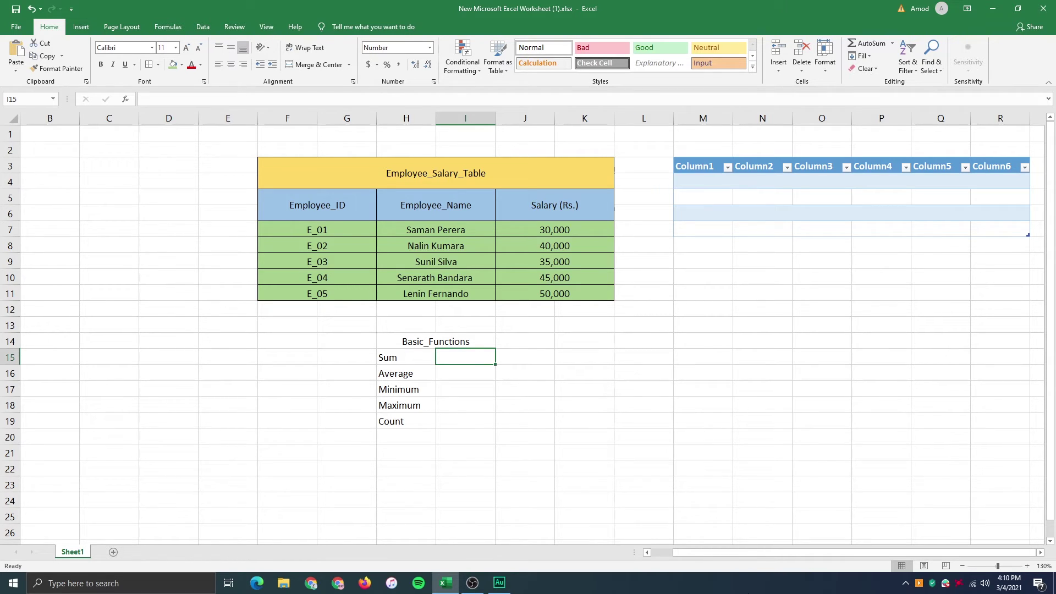
pyautogui.write('=')
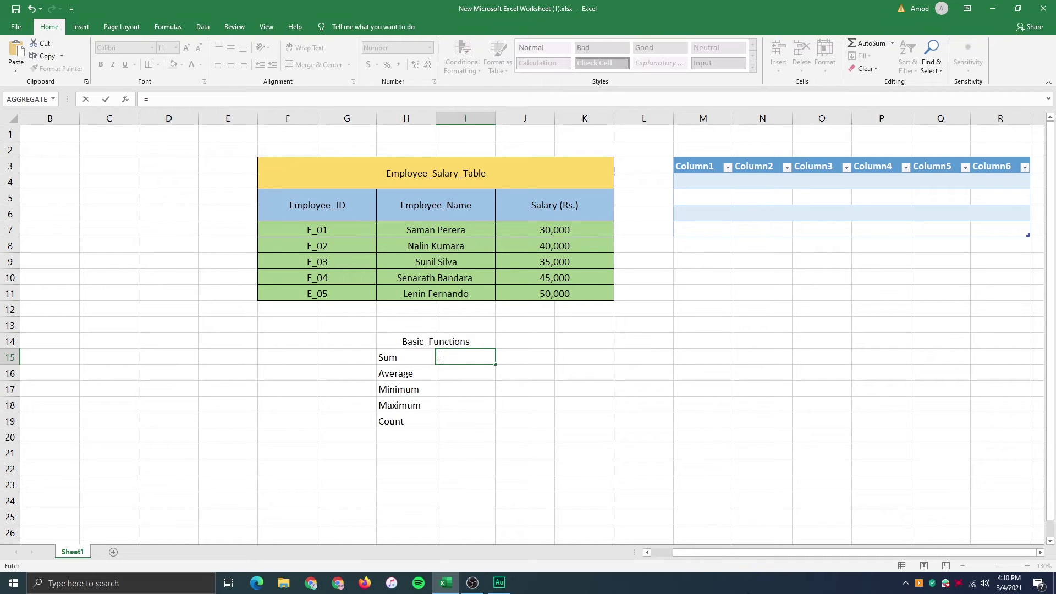
pyautogui.write('SUM')
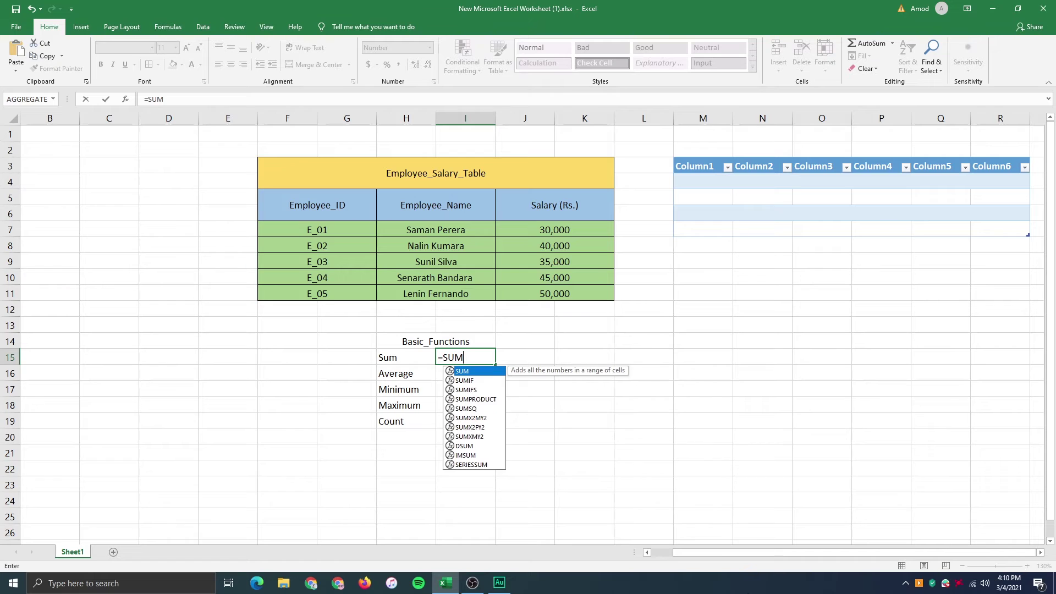
pyautogui.write('(')
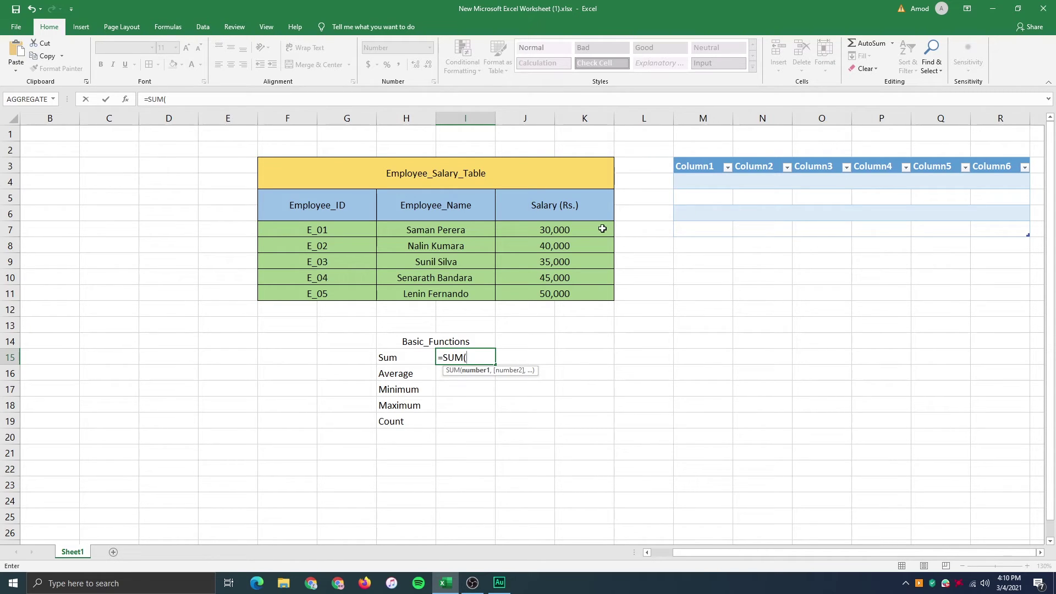
pyautogui.click(579, 233)
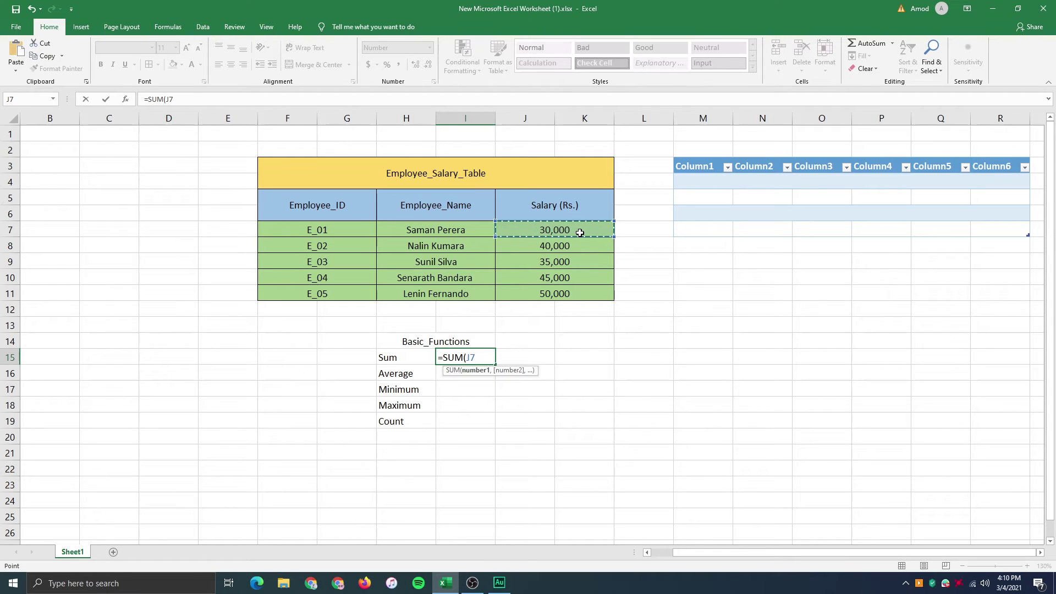
pyautogui.moveTo(579, 233); pyautogui.dragTo(578, 298)
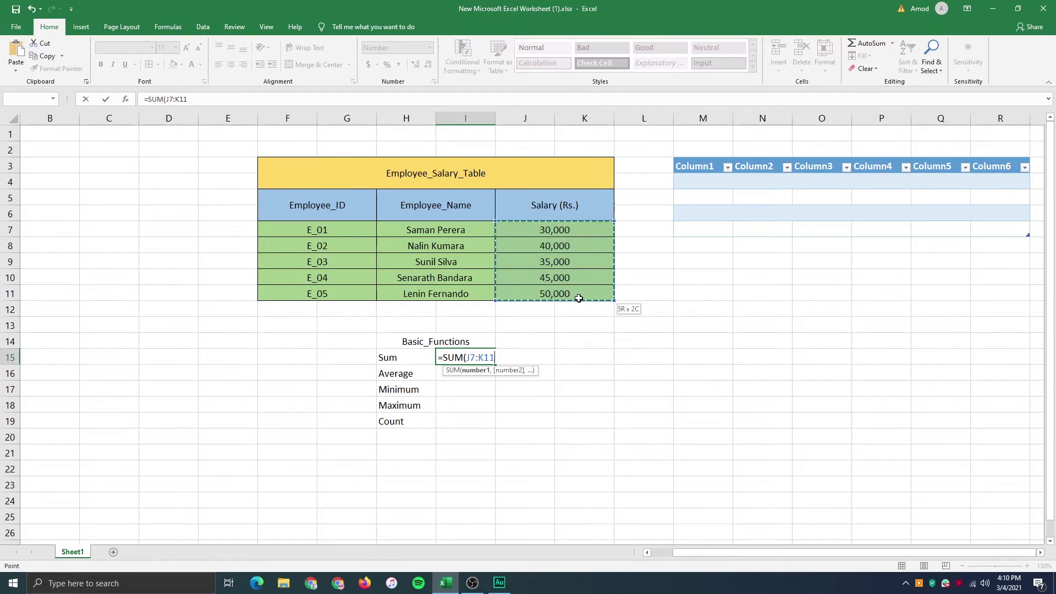
pyautogui.write(')')
pyautogui.press('Return')
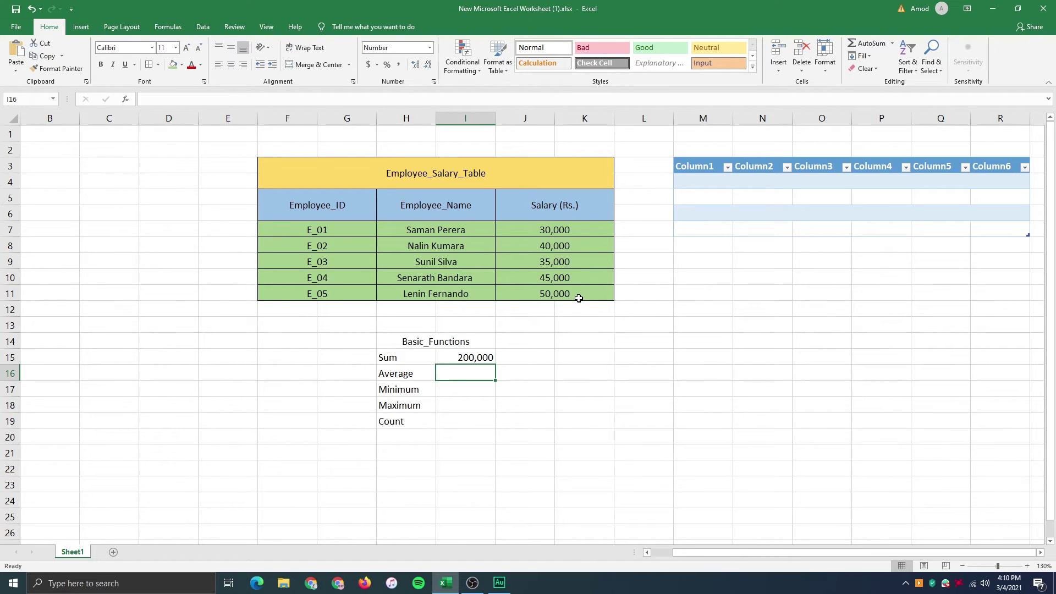
pyautogui.click(471, 355)
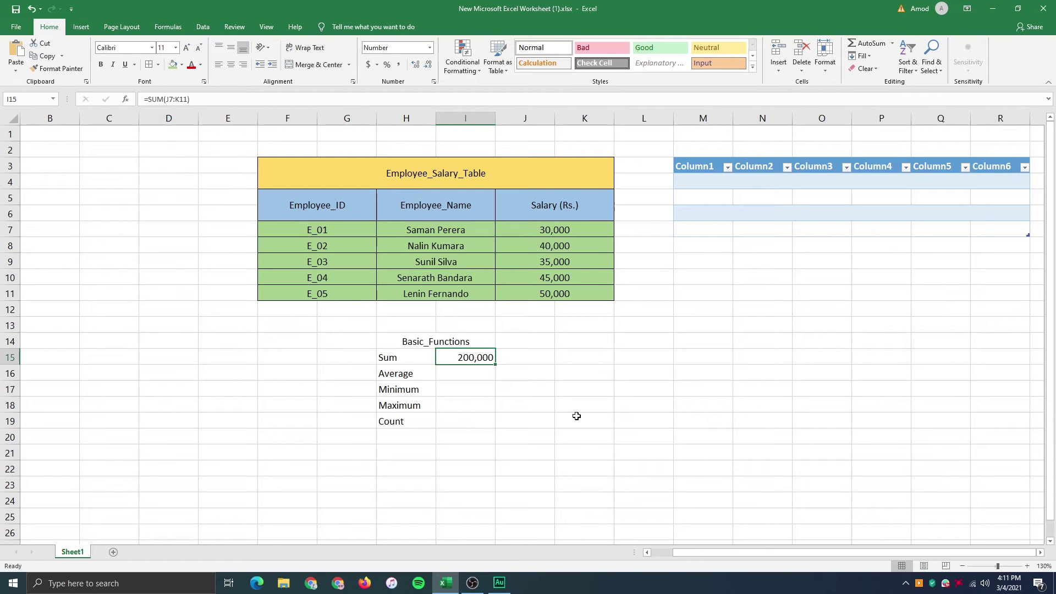
# Step: Calculate the average salary in I16, beside the Average label, with the AVERAGE function over J7:K11
pyautogui.click(475, 376)
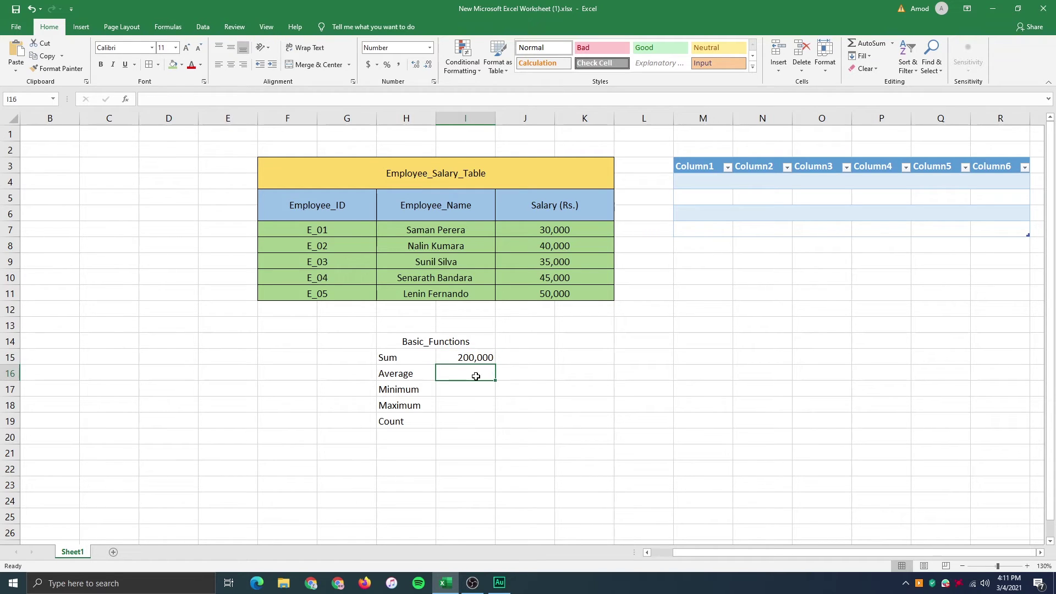
pyautogui.write('=')
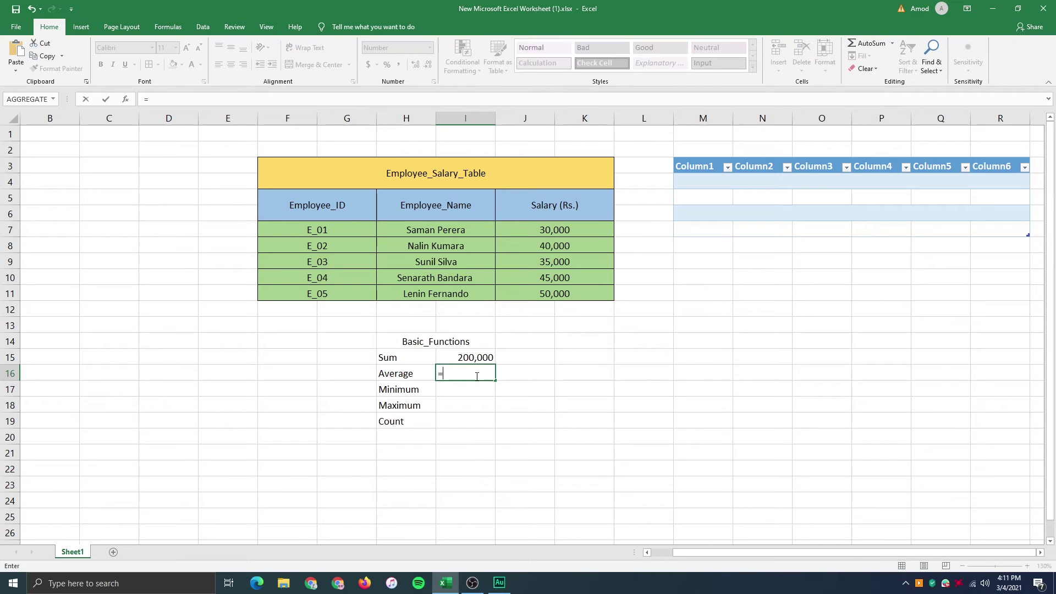
pyautogui.write('AVER')
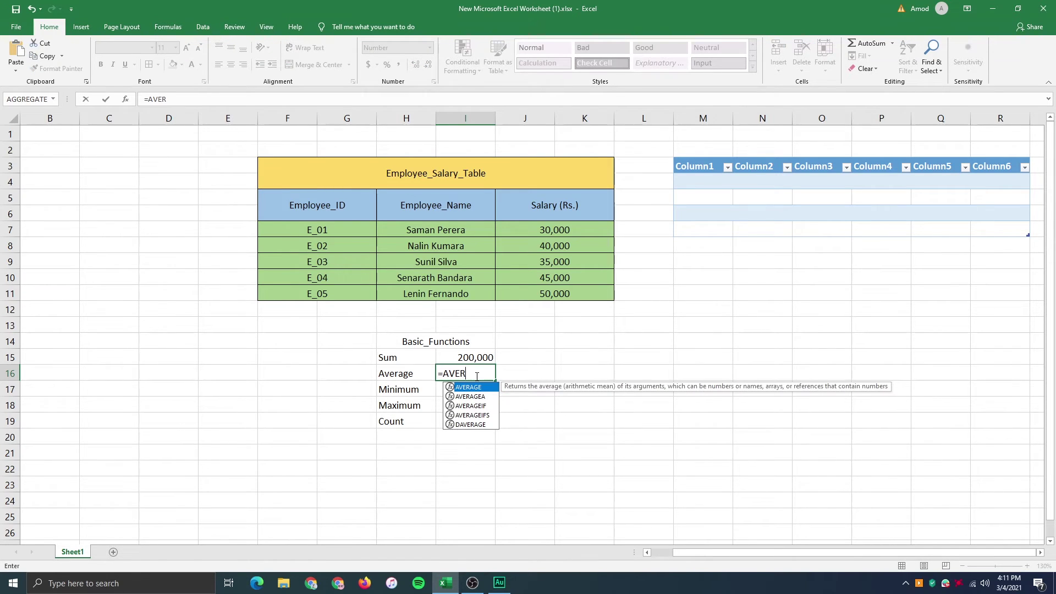
pyautogui.press('Tab')
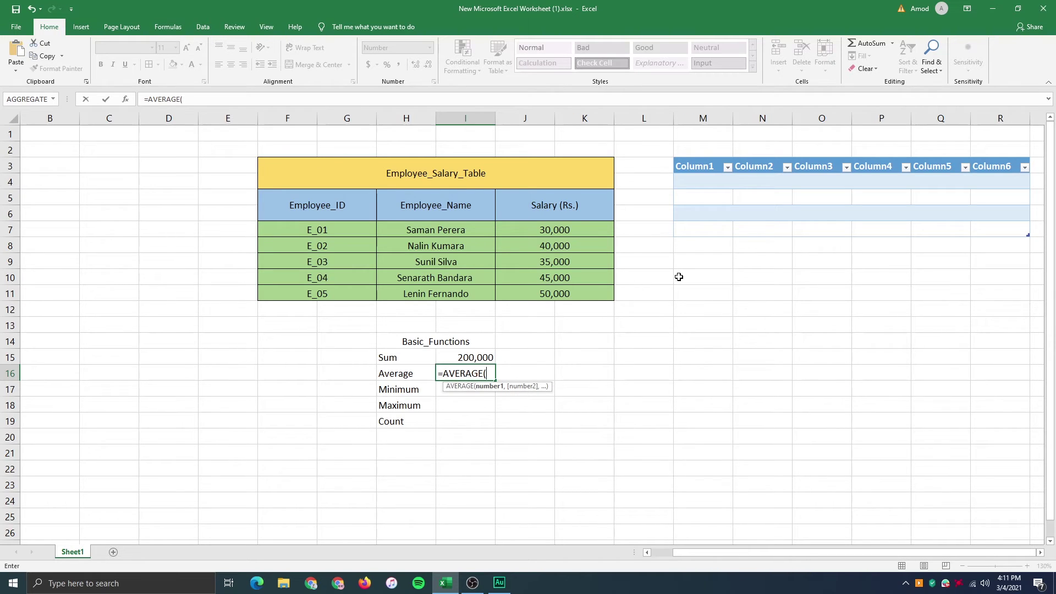
pyautogui.click(576, 224)
pyautogui.moveTo(576, 224); pyautogui.dragTo(578, 293)
pyautogui.press('Return')
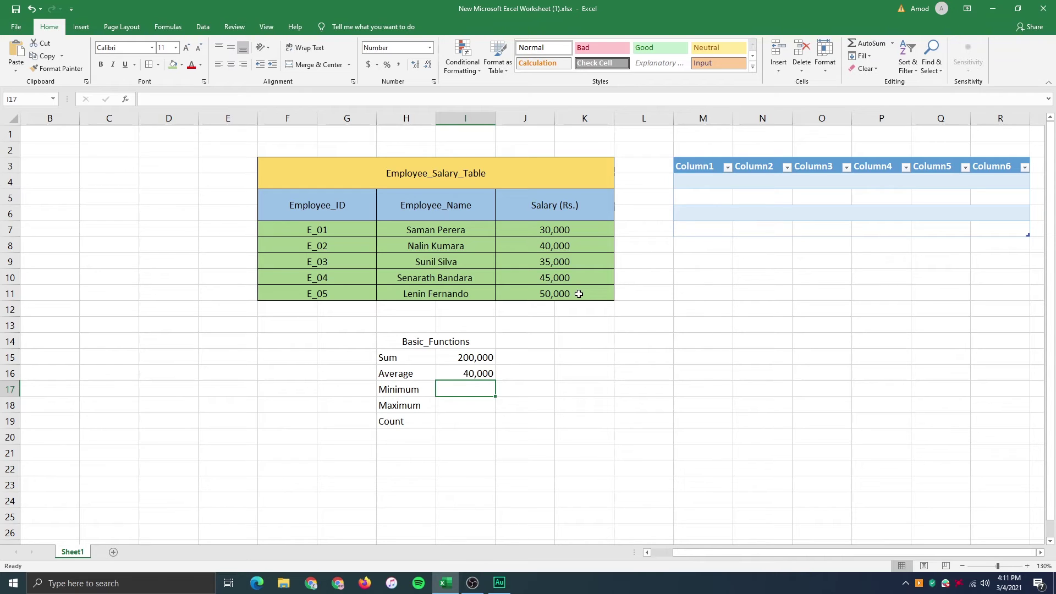
# Step: Calculate the lowest salary in I17, beside the Minimum label, with the MIN function over J7:K11
pyautogui.write('=')
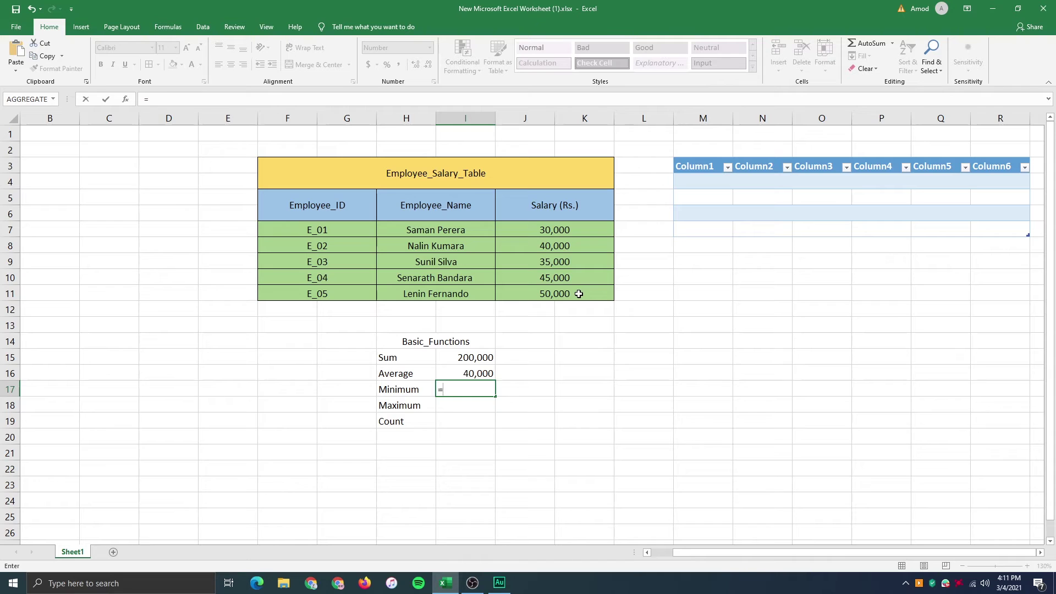
pyautogui.write('MI')
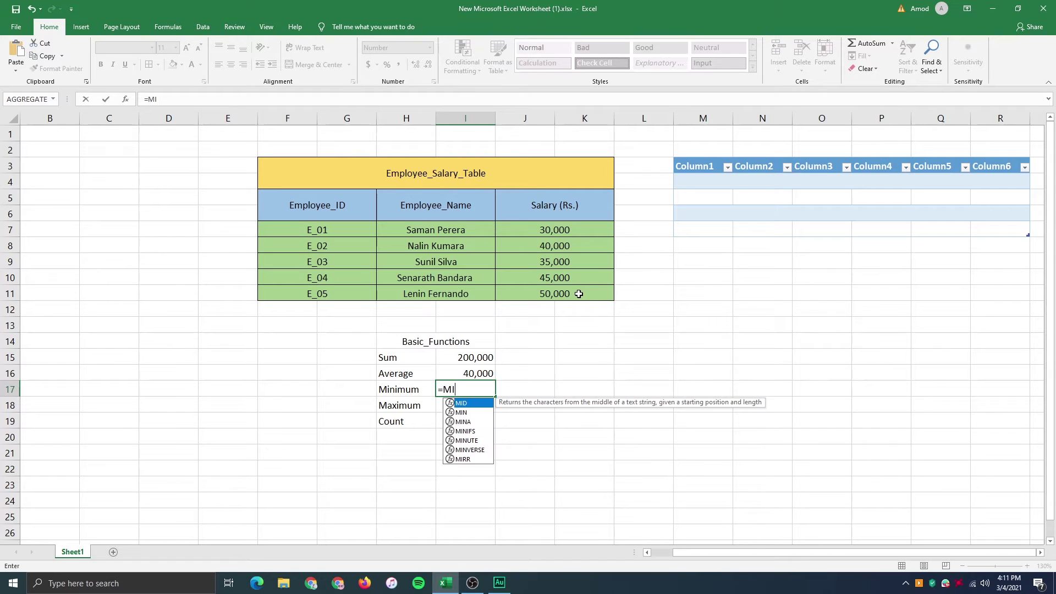
pyautogui.write('N(')
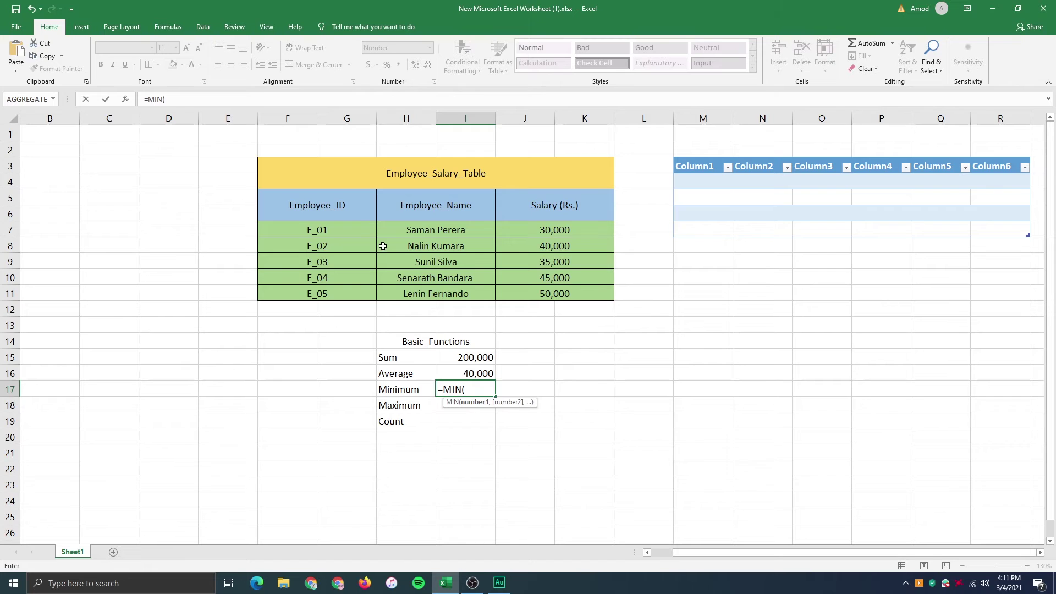
pyautogui.click(577, 230)
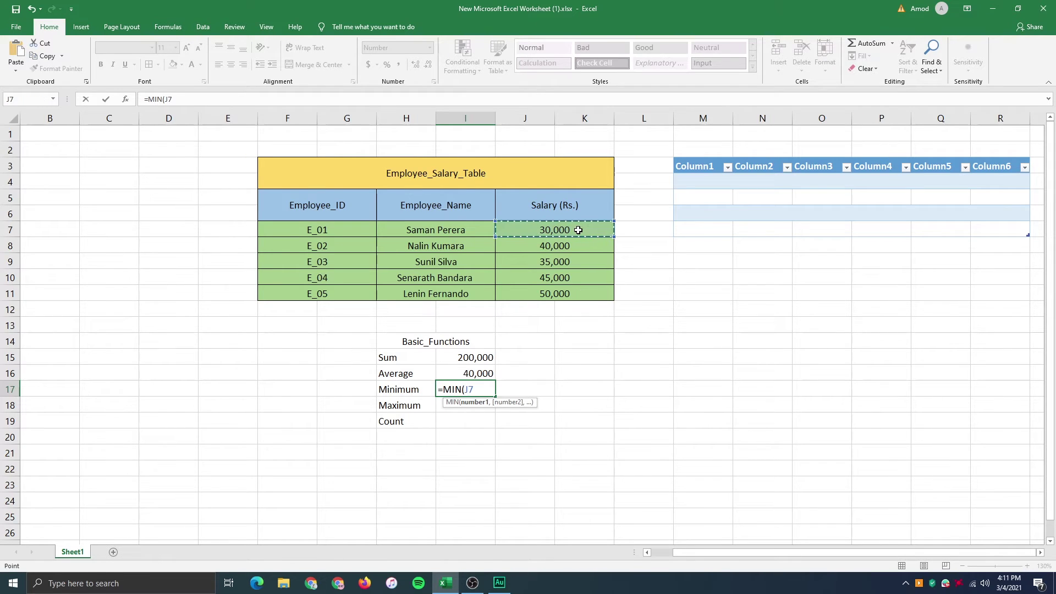
pyautogui.moveTo(578, 230); pyautogui.dragTo(583, 290)
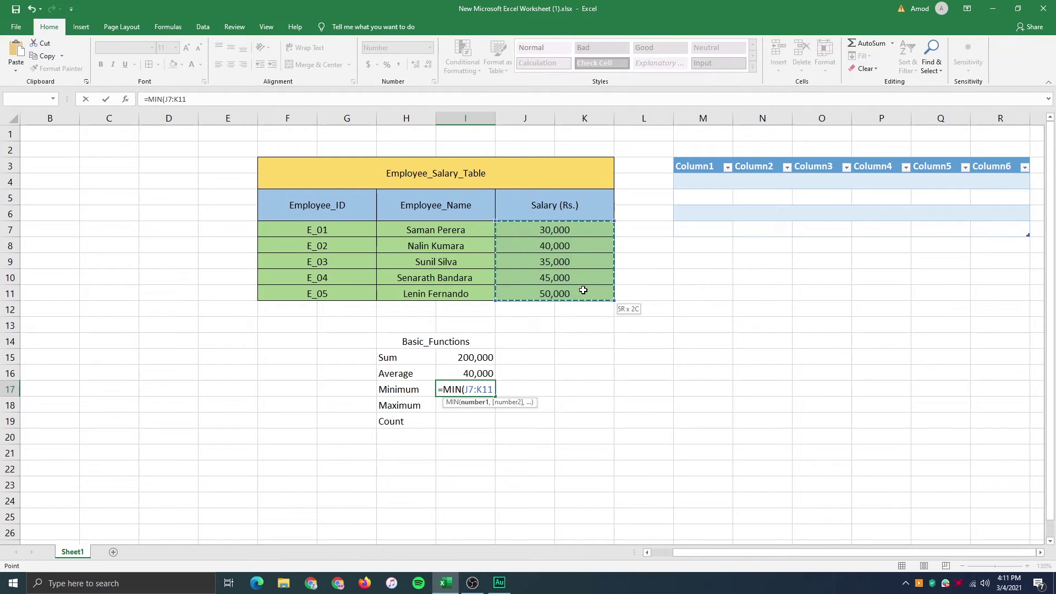
pyautogui.press('Return')
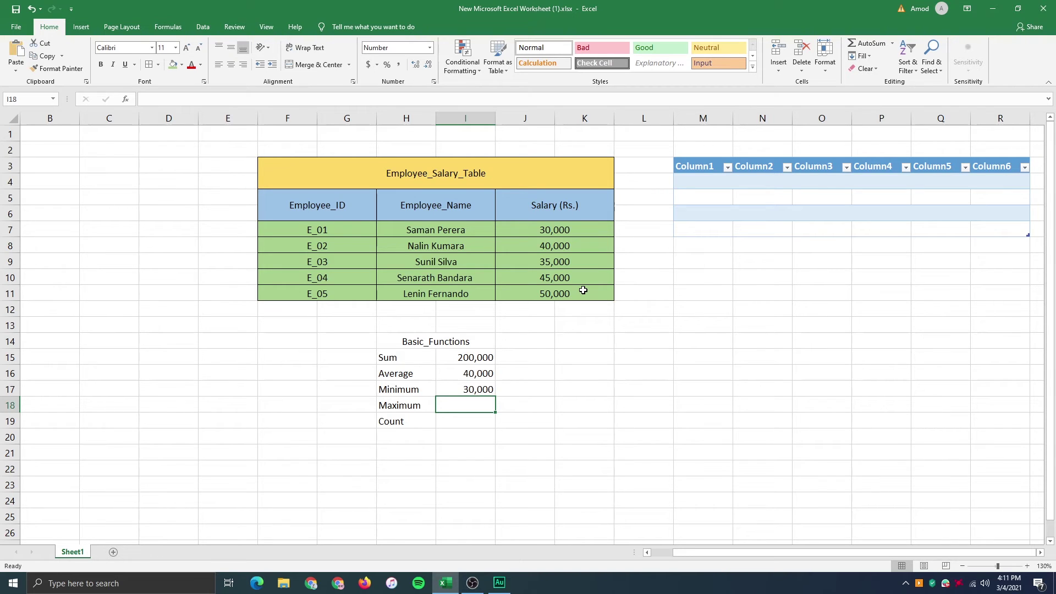
# Step: Calculate the highest salary in I18, beside the Maximum label, with the MAX function over J7:K11
pyautogui.write('=')
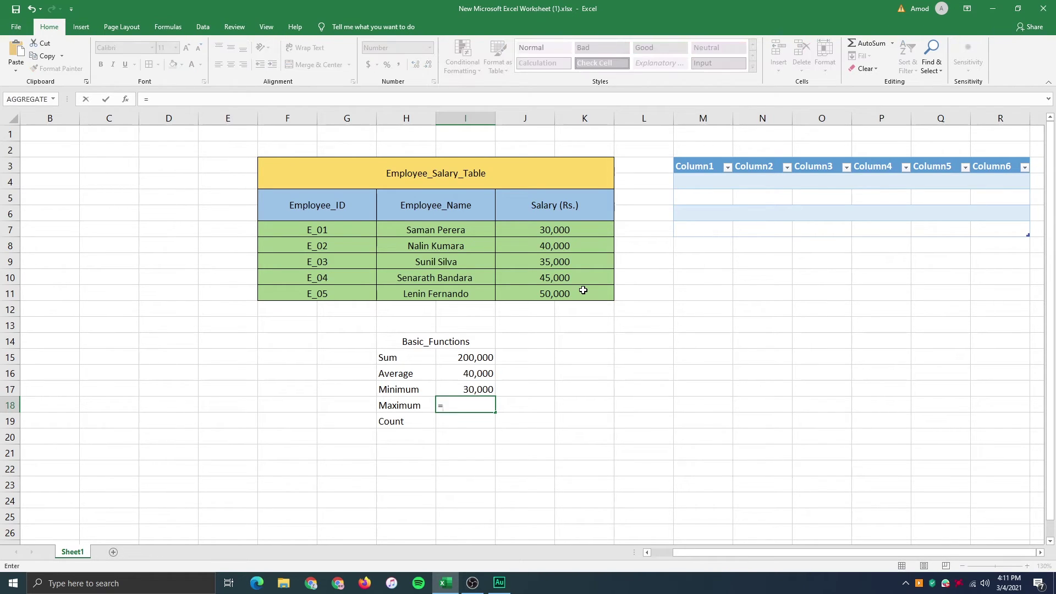
pyautogui.write('MAX(')
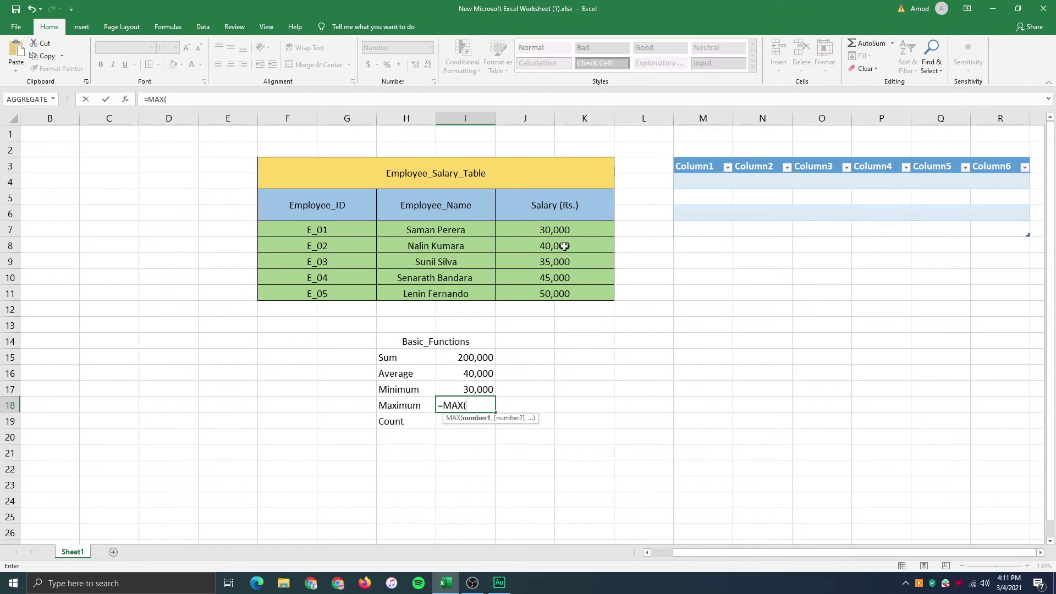
pyautogui.moveTo(565, 233); pyautogui.dragTo(580, 293)
pyautogui.press('Return')
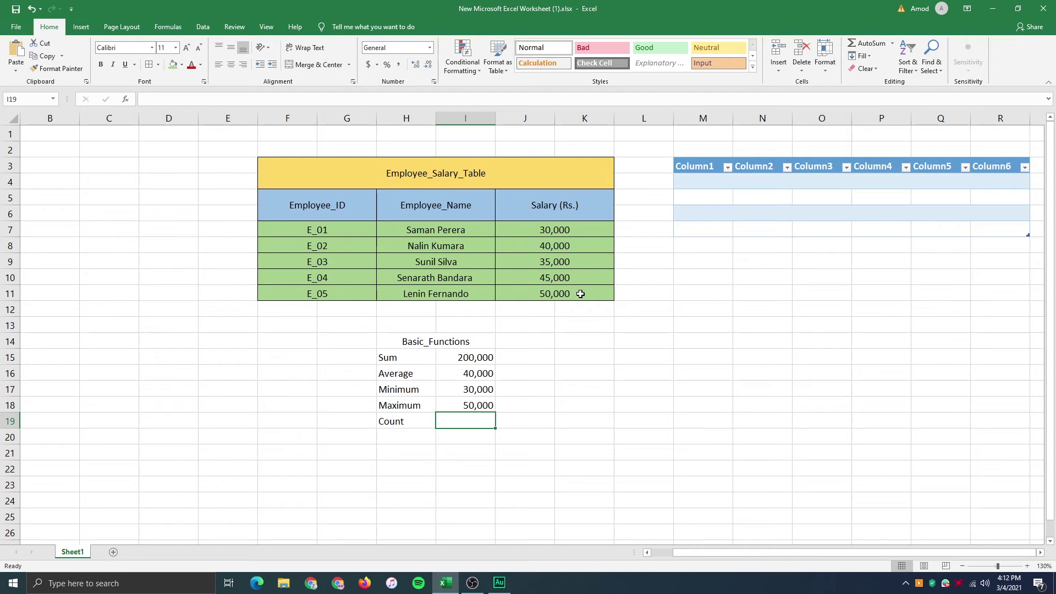
# Step: Count the salary entries in I19, beside the Count label, with the COUNT function over J7:K11
pyautogui.write('=C')
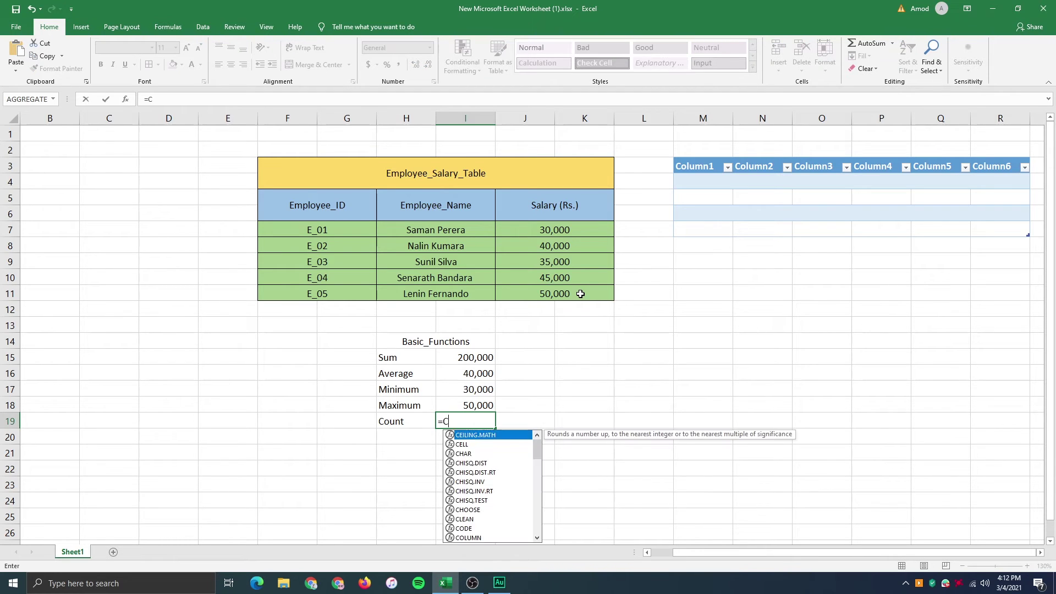
pyautogui.write('OUN')
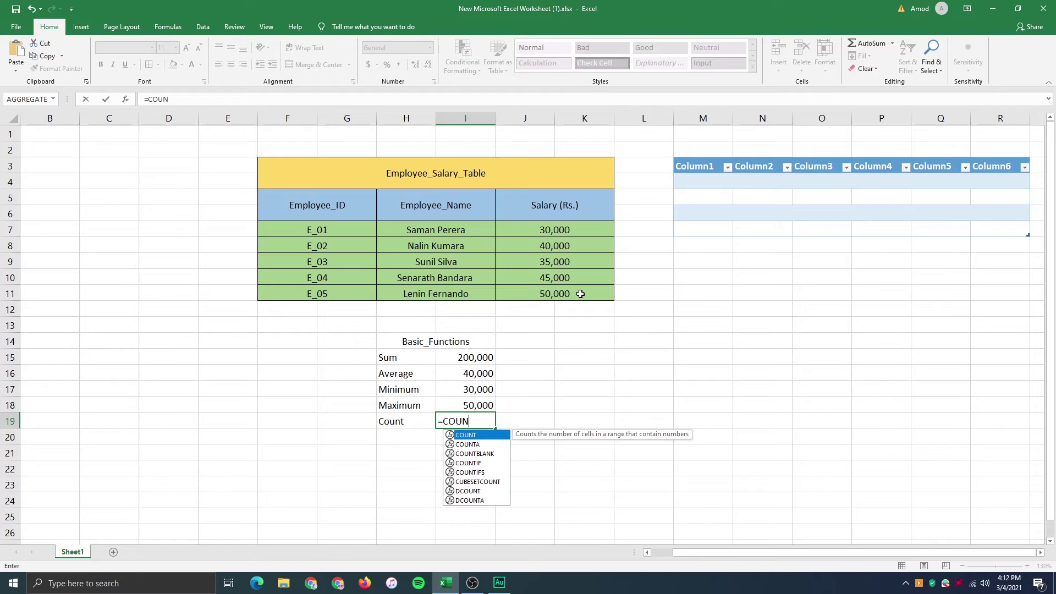
pyautogui.write('T(')
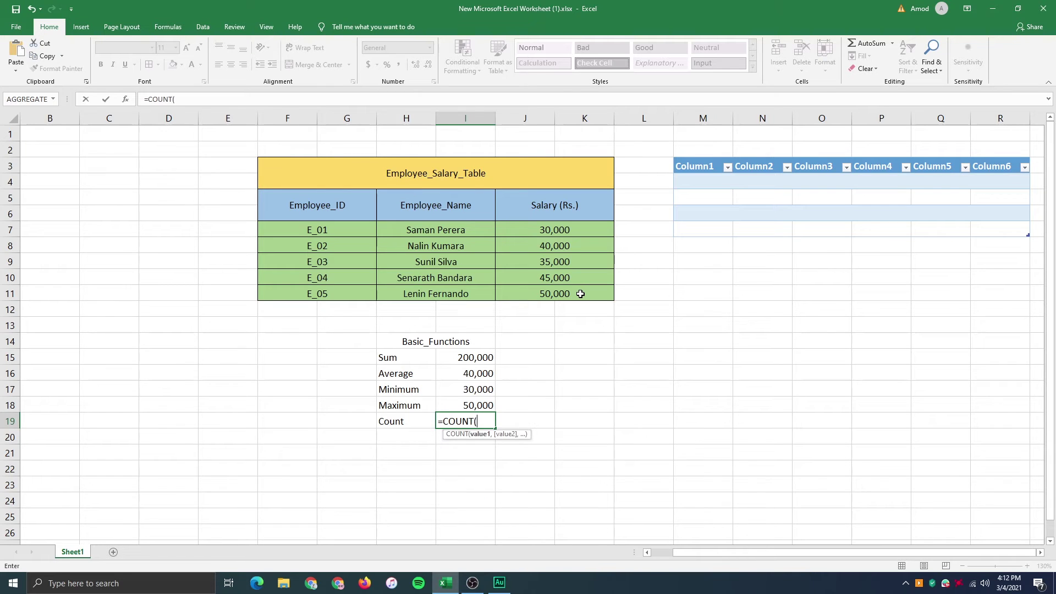
pyautogui.moveTo(569, 230); pyautogui.dragTo(576, 289)
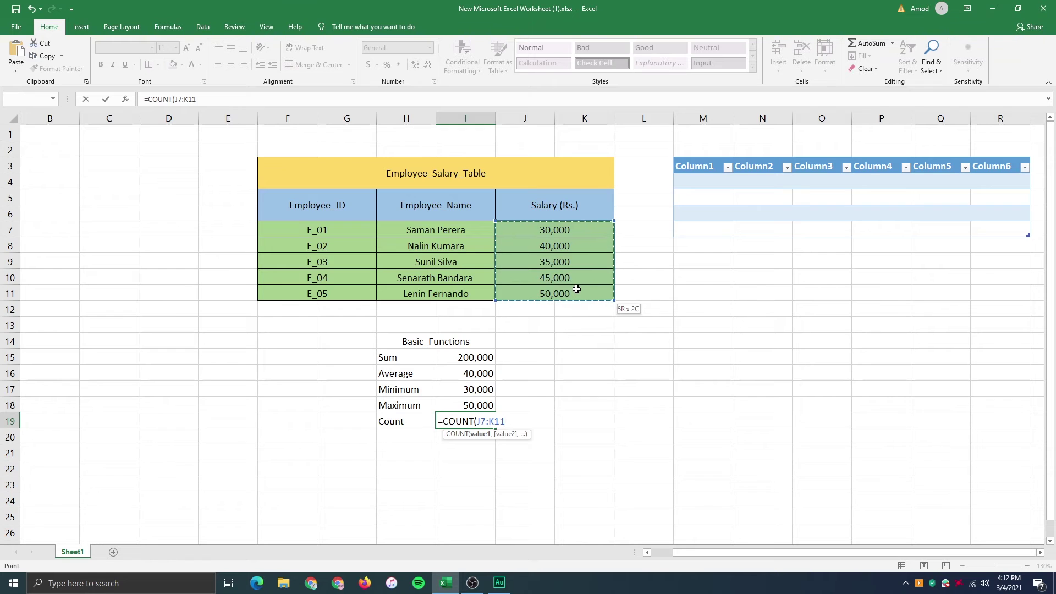
pyautogui.press('Return')
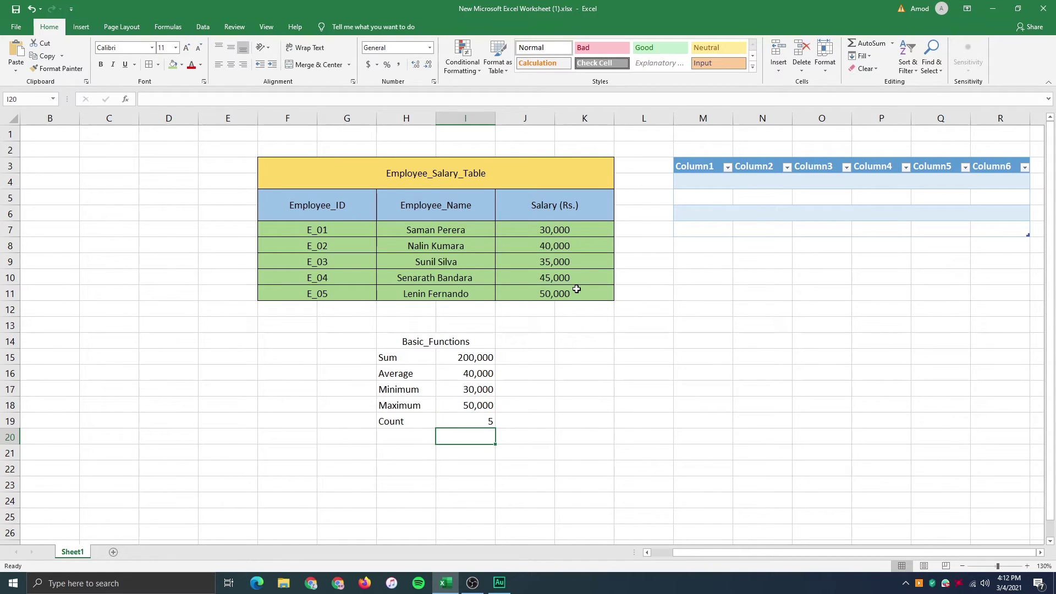
pyautogui.moveTo(575, 230); pyautogui.dragTo(587, 292)
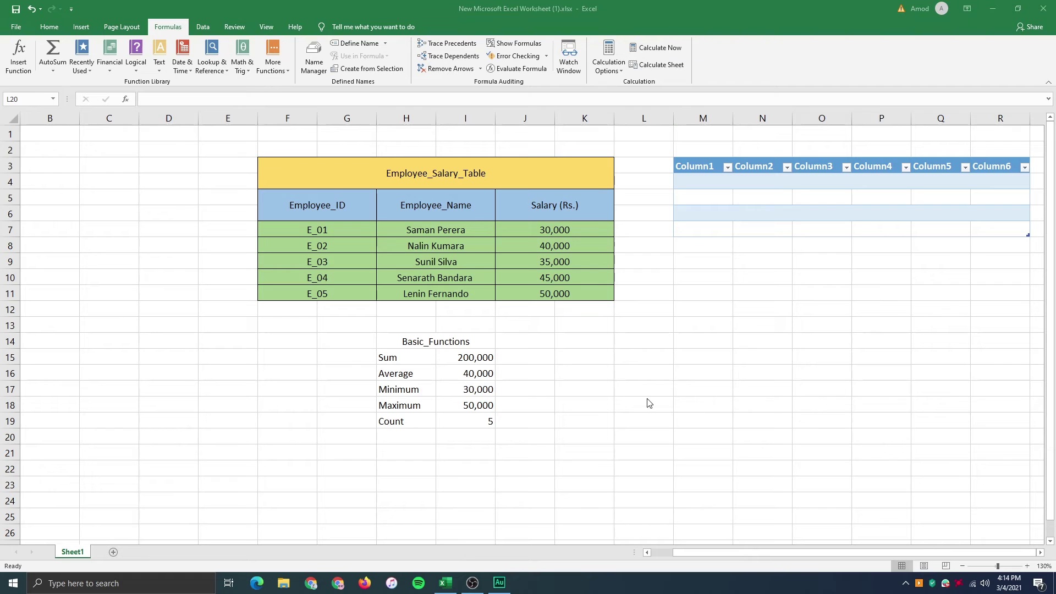
# Step: Add a salary total in K14 by inserting the ready-made AutoSum Sum function over the salary cells J7:K11
pyautogui.click(577, 344)
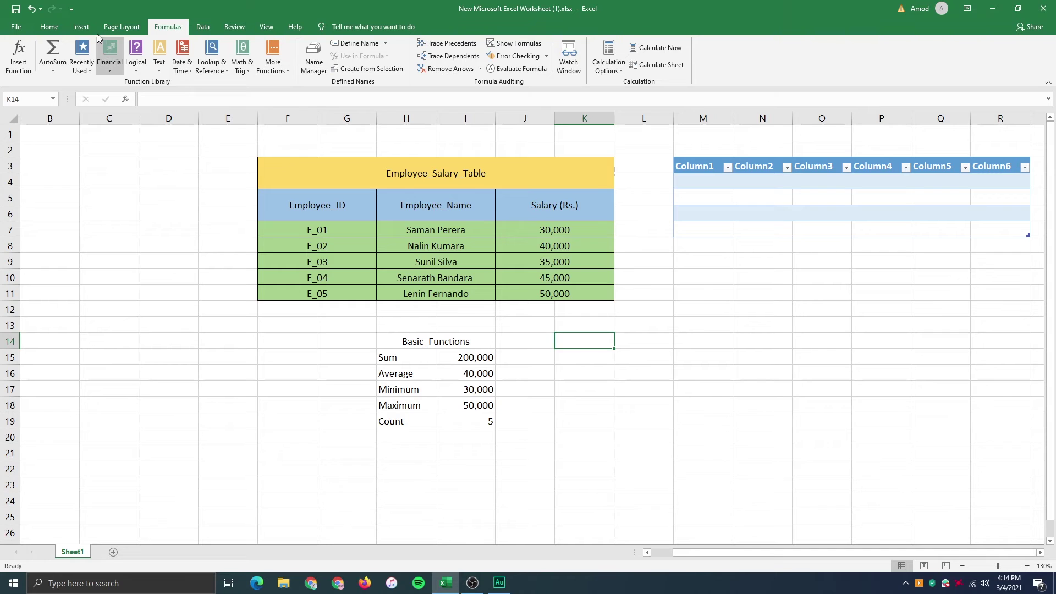
pyautogui.click(52, 29)
pyautogui.click(158, 28)
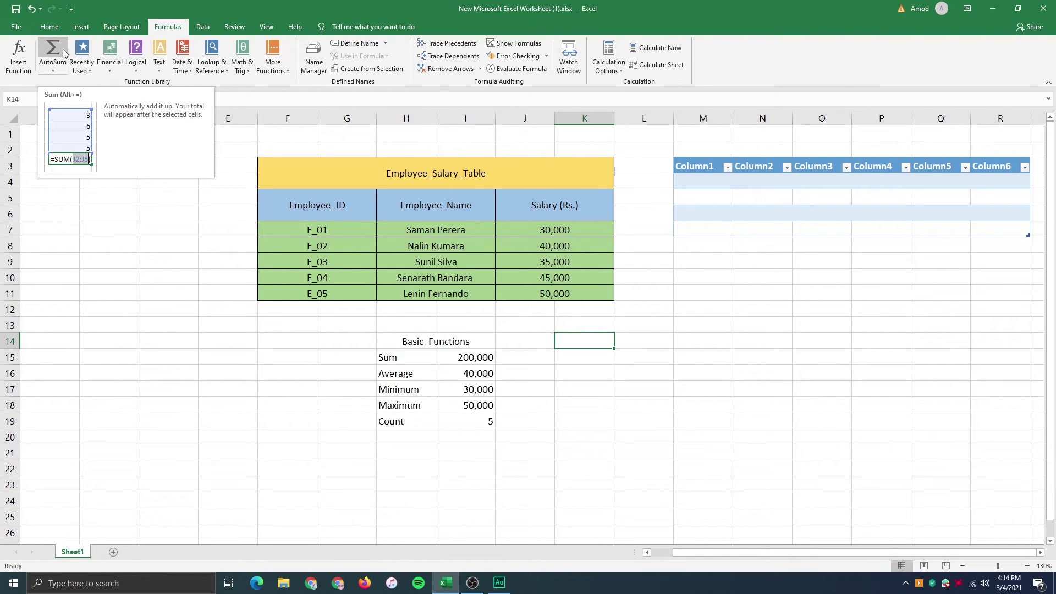
pyautogui.click(62, 68)
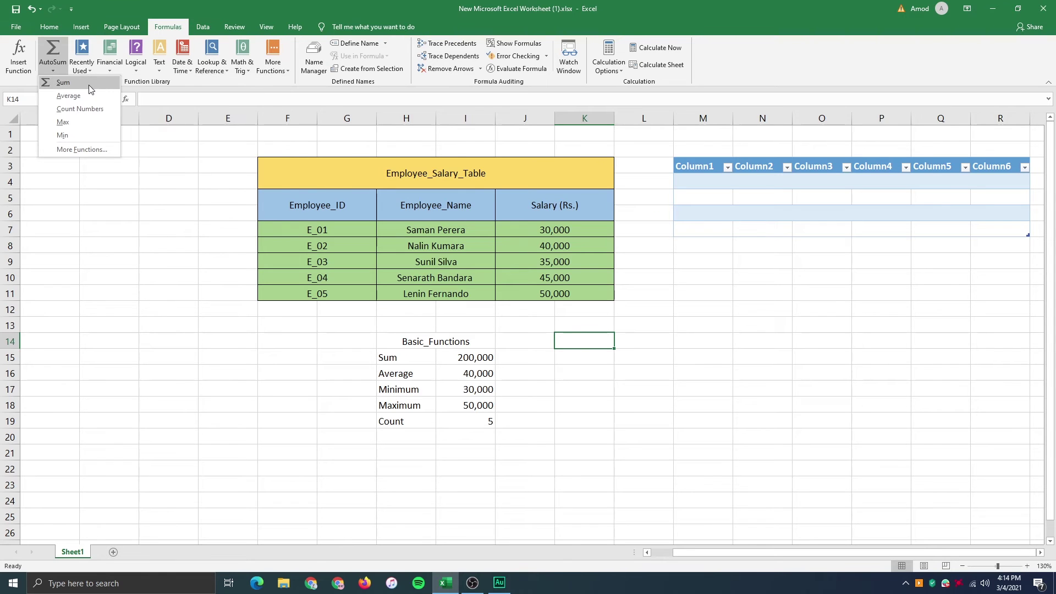
pyautogui.click(88, 85)
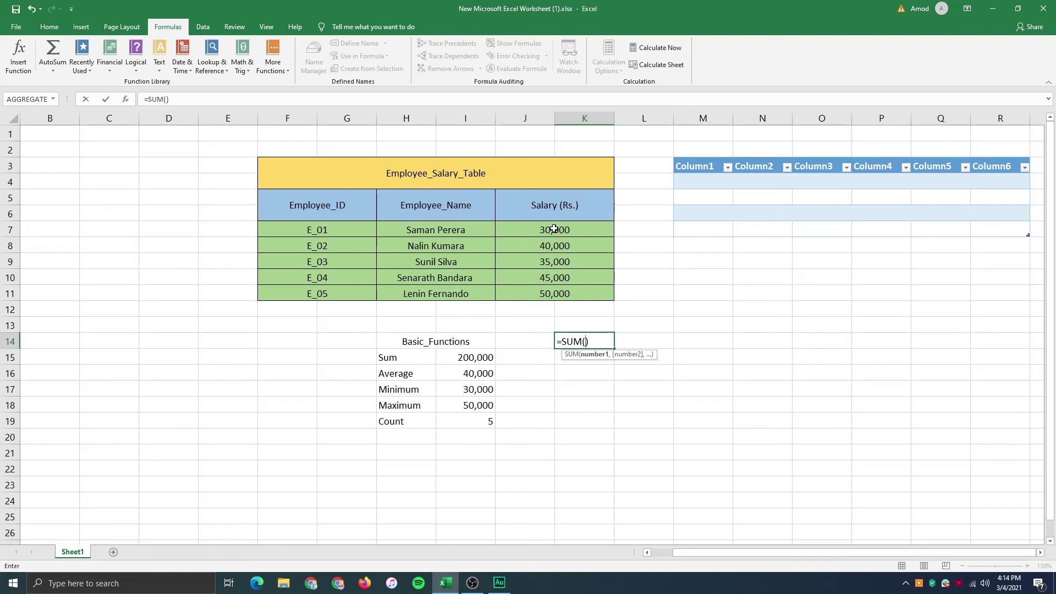
pyautogui.moveTo(554, 229); pyautogui.dragTo(569, 293)
pyautogui.press('Return')
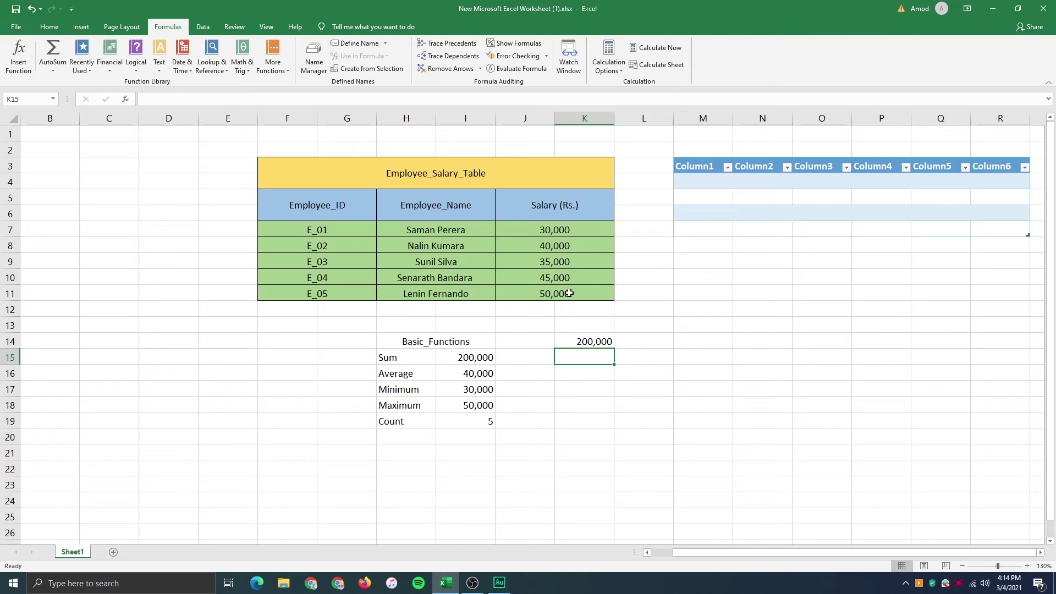
# Step: Open the full function chooser for K15, search it for "all" and look through the recommended functions
pyautogui.click(53, 70)
pyautogui.click(65, 149)
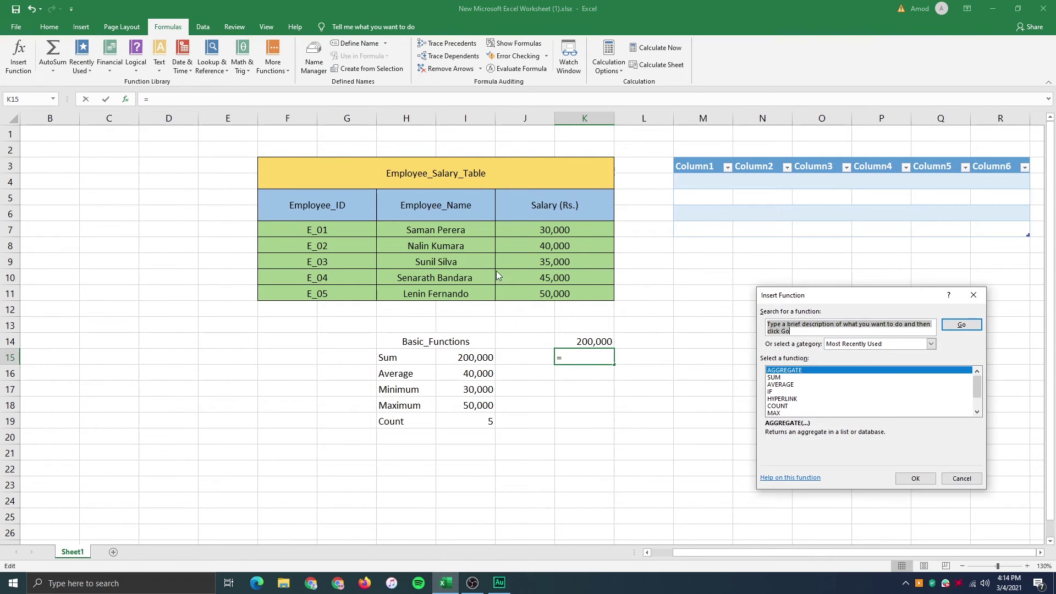
pyautogui.moveTo(882, 295); pyautogui.dragTo(808, 249)
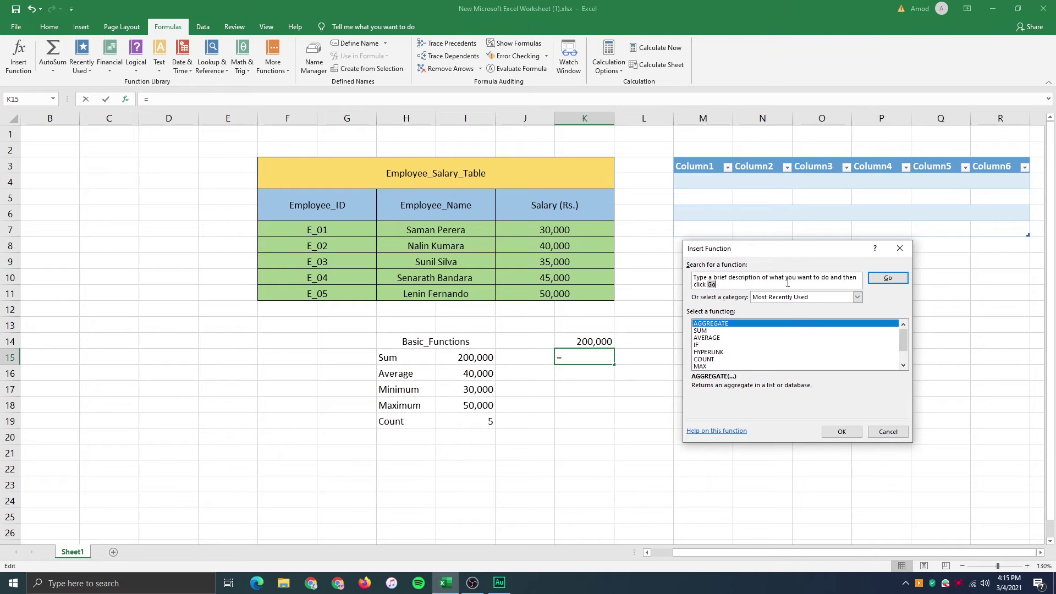
pyautogui.write('aa')
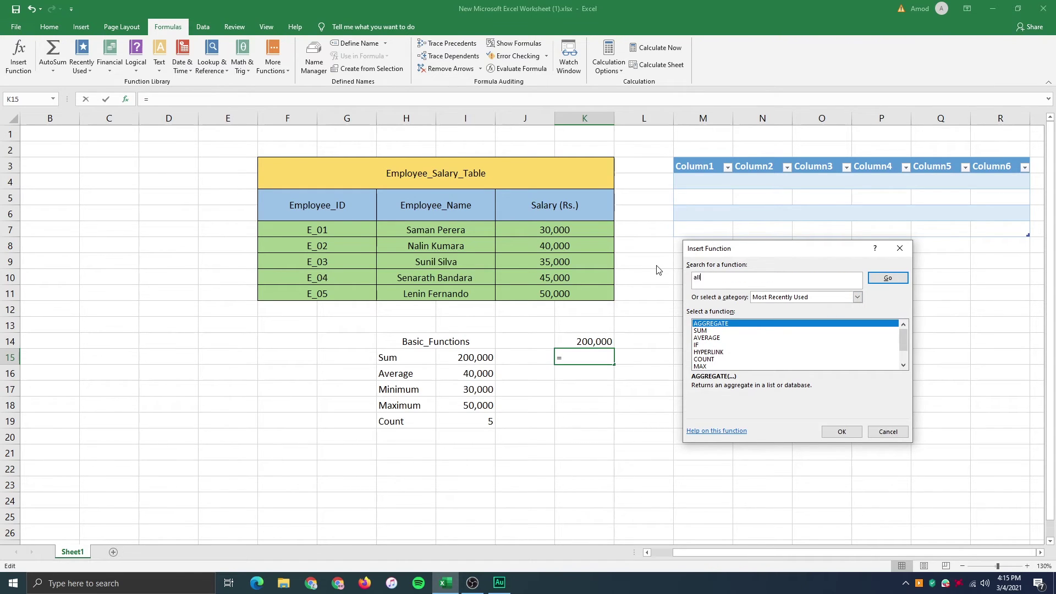
pyautogui.press('Return')
pyautogui.scroll(-5, 810, 346)
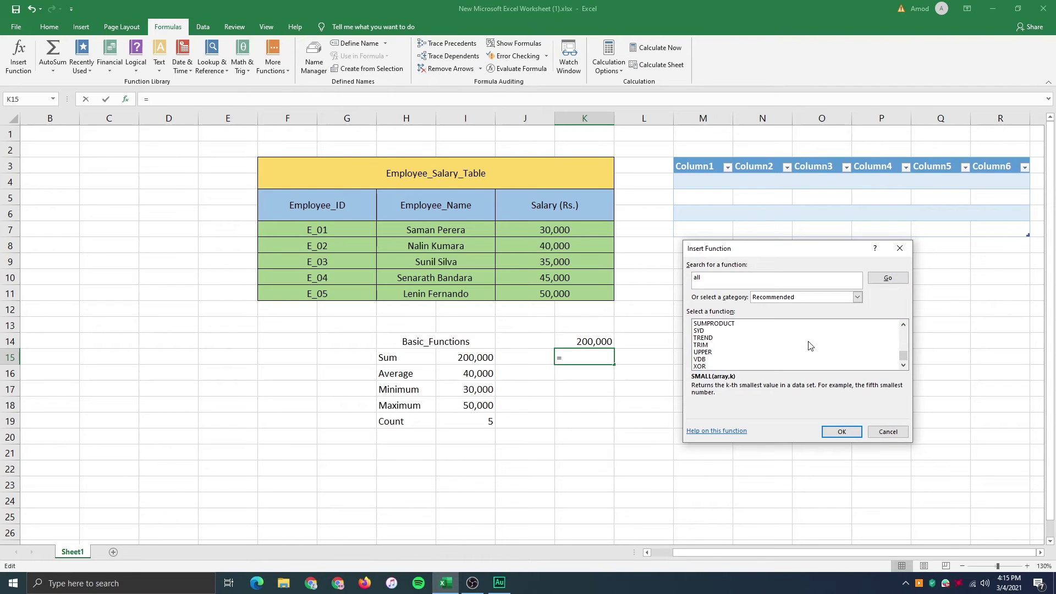
pyautogui.scroll(5, 810, 345)
# Step: Clear the function search, browse the functions in the All category and close the chooser without inserting one
pyautogui.click(857, 297)
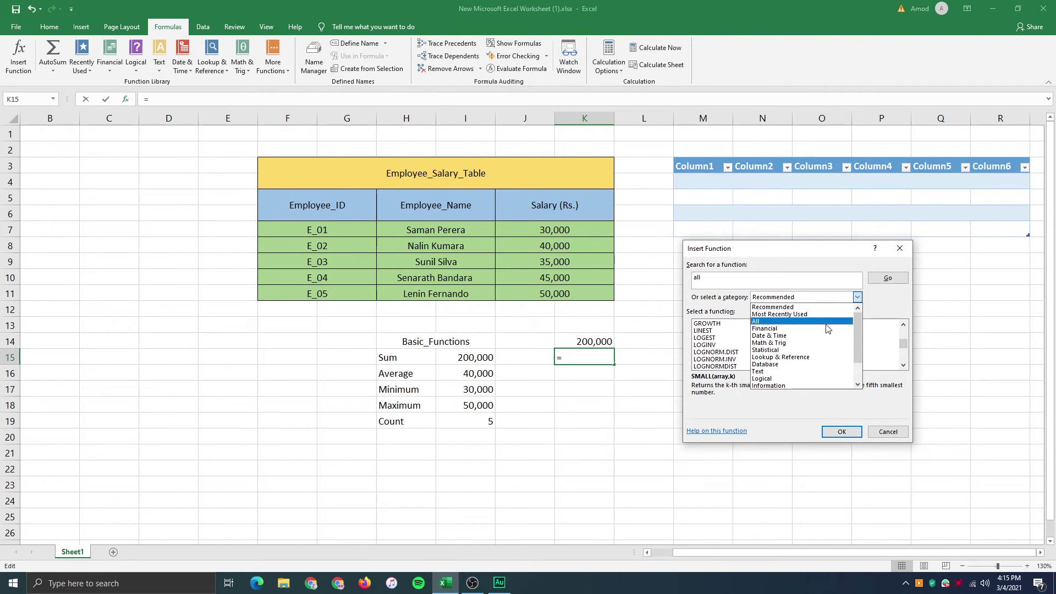
pyautogui.click(826, 324)
pyautogui.click(850, 275)
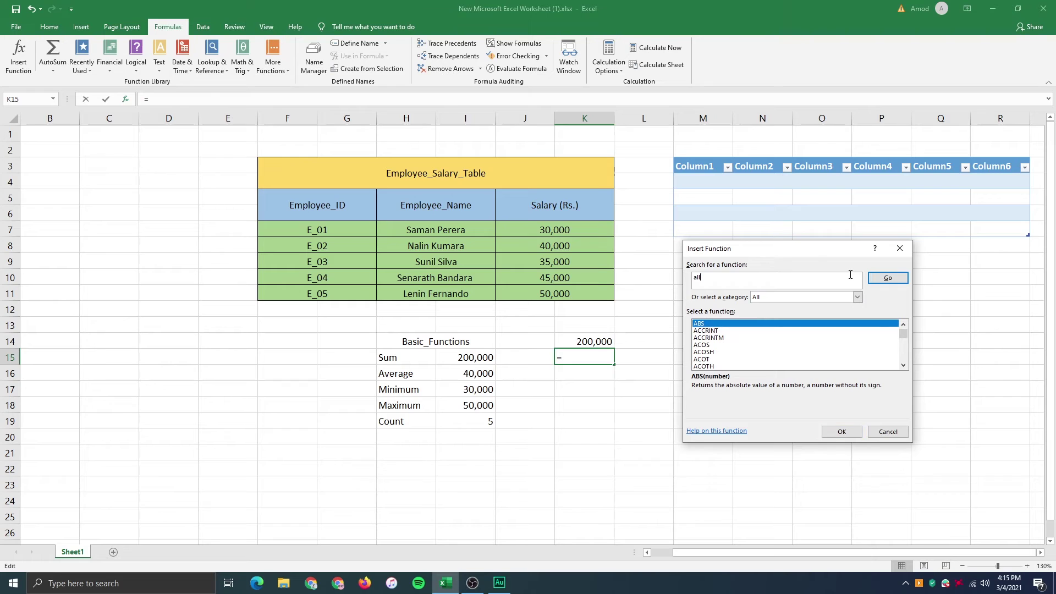
pyautogui.write('a')
pyautogui.press('BackSpace')
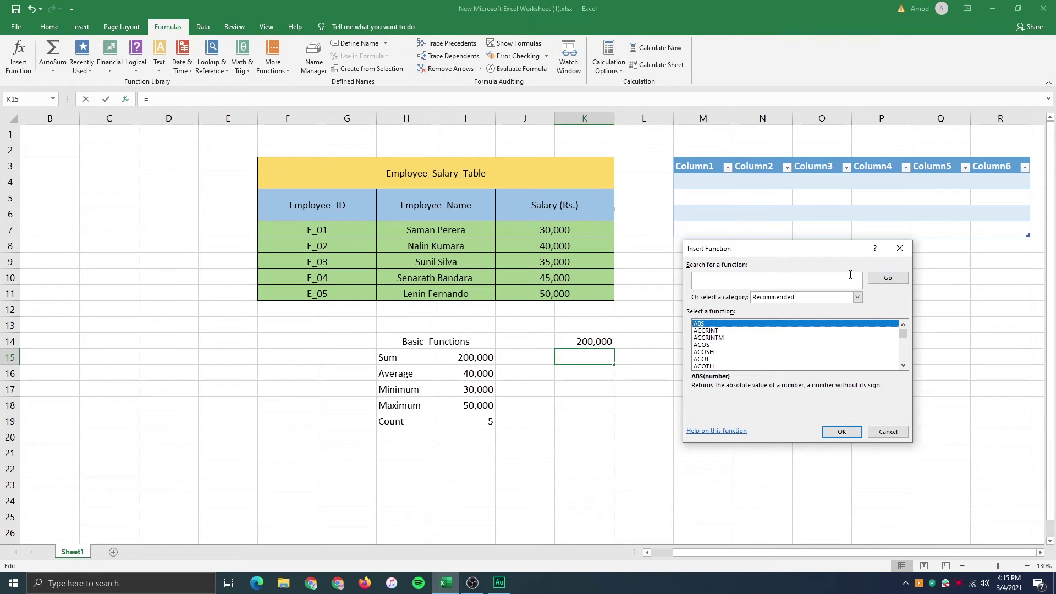
pyautogui.click(847, 298)
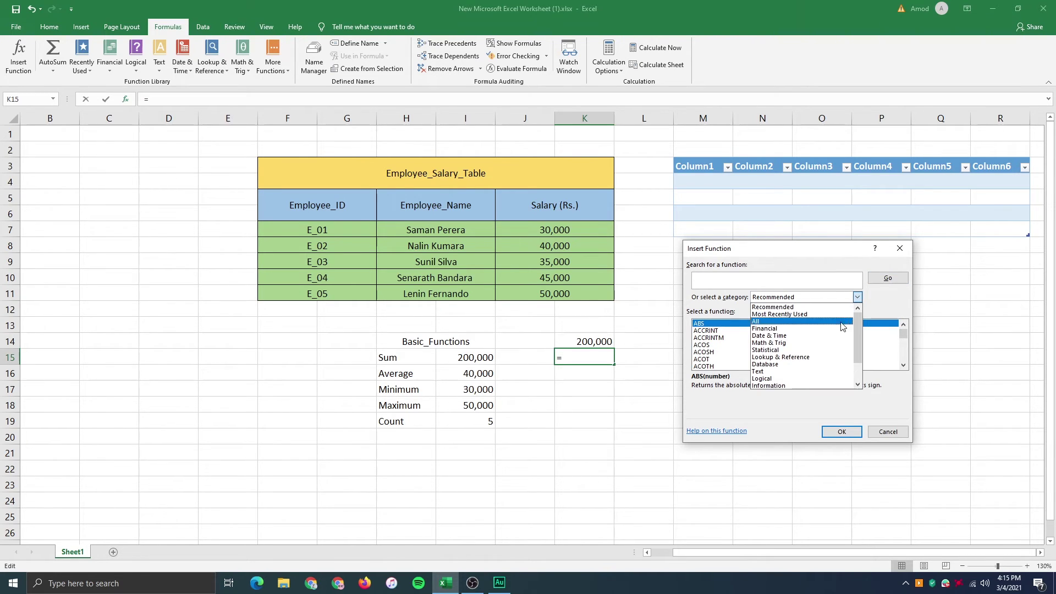
pyautogui.click(826, 324)
pyautogui.scroll(-4, 818, 381)
pyautogui.scroll(-20, 825, 366)
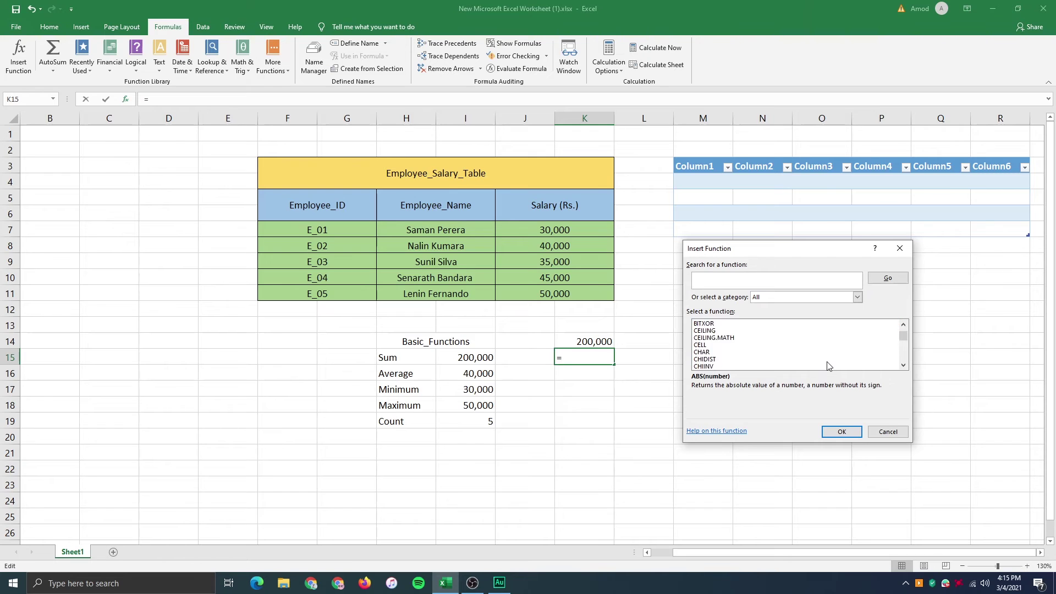
pyautogui.scroll(-10, 828, 366)
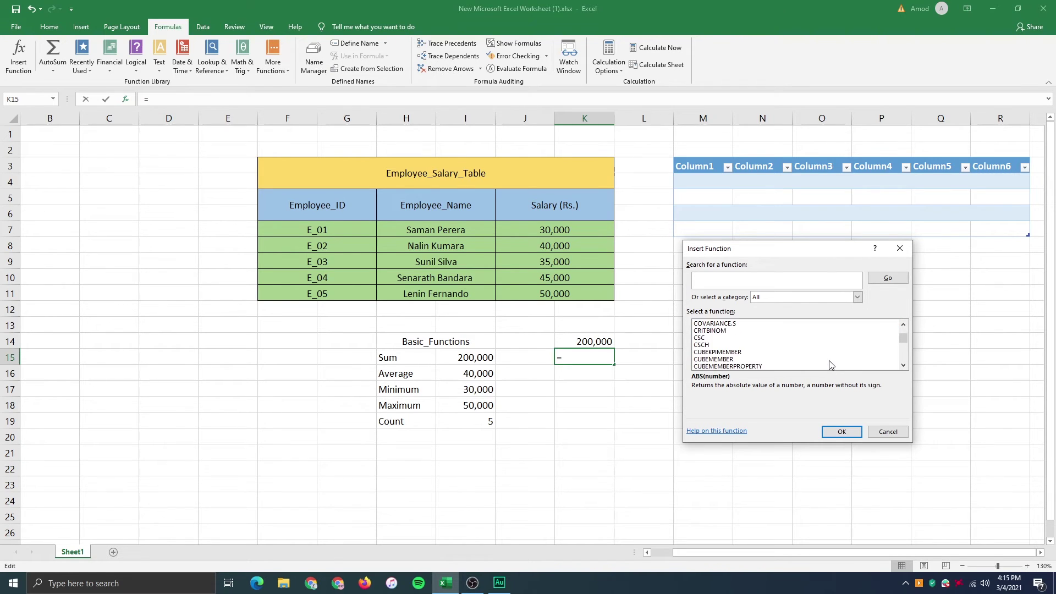
pyautogui.click(879, 431)
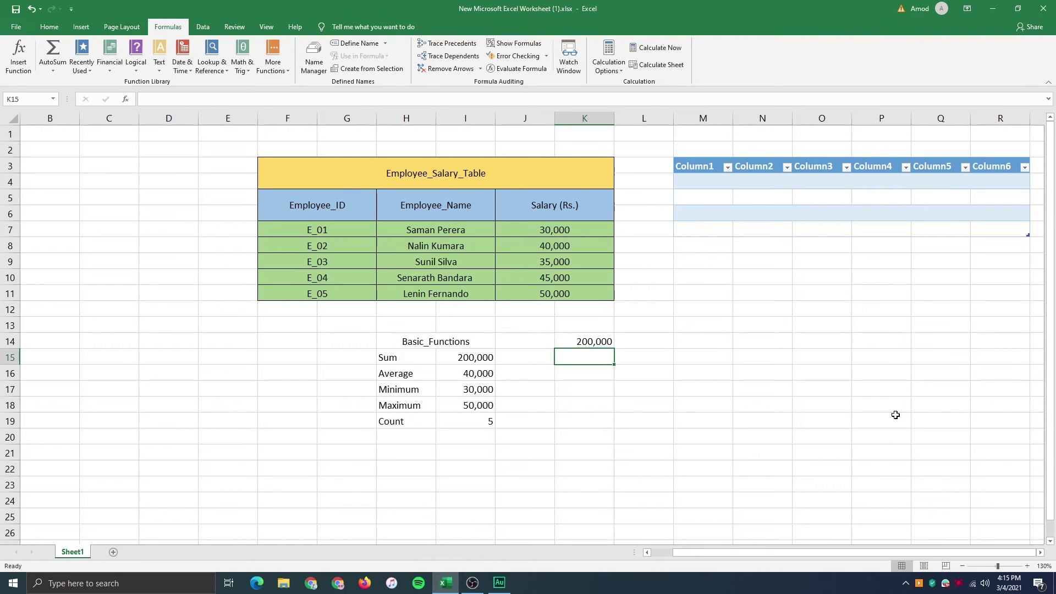
pyautogui.click(49, 26)
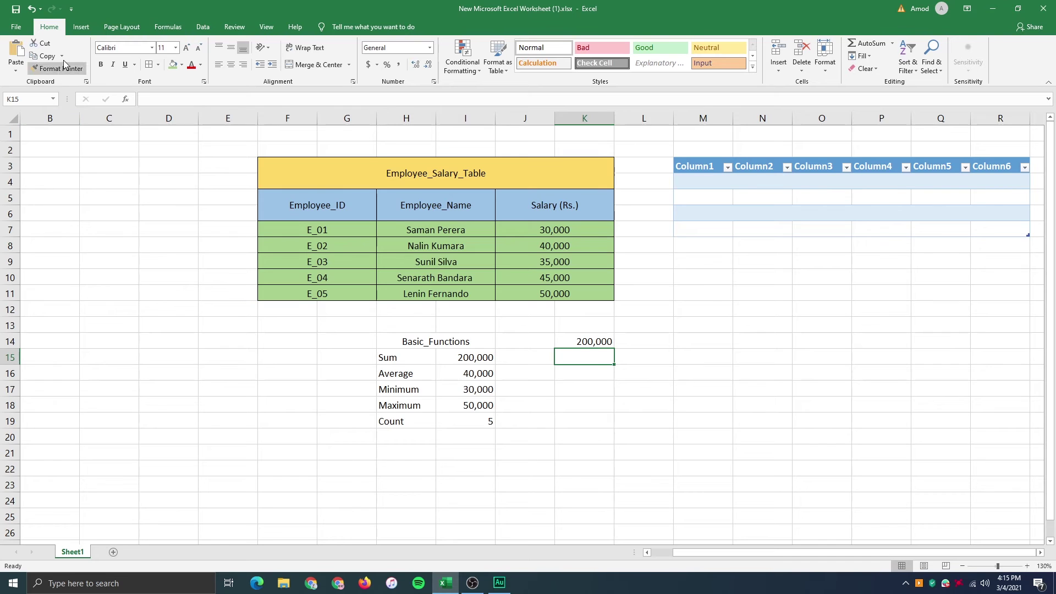
pyautogui.click(87, 28)
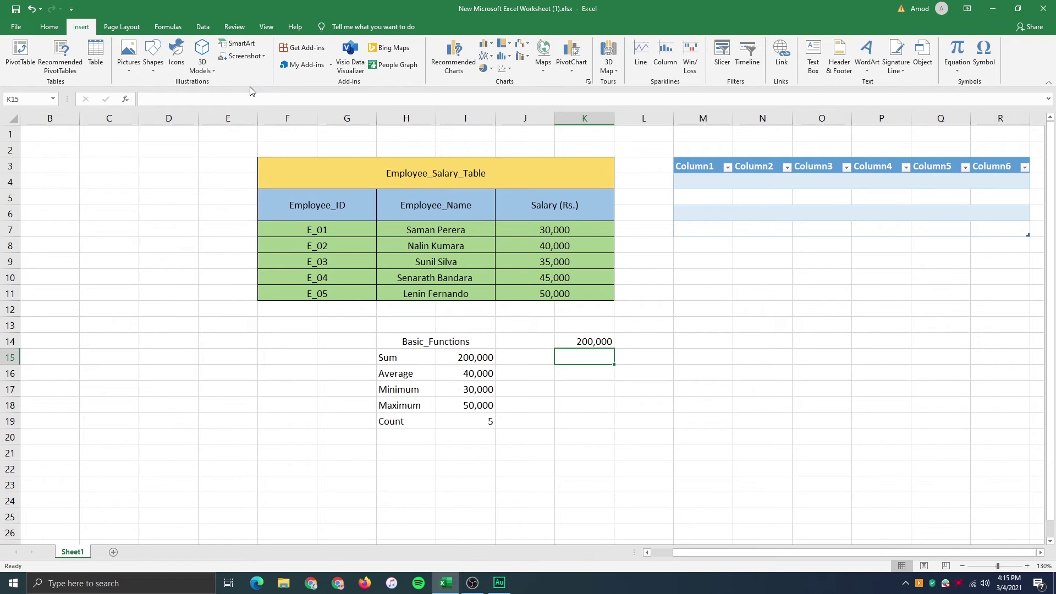
pyautogui.click(121, 31)
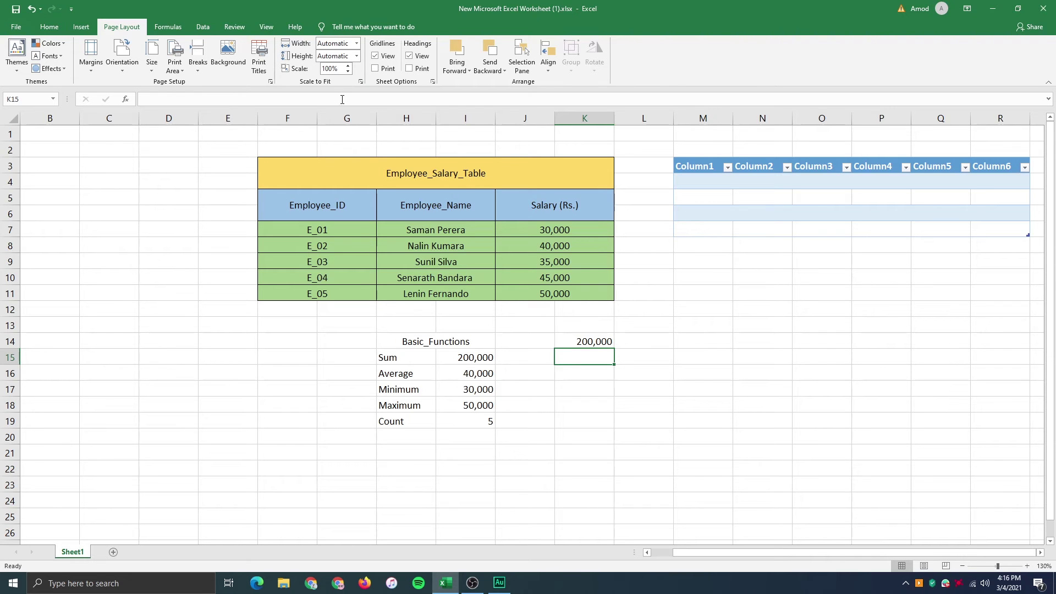
pyautogui.click(180, 31)
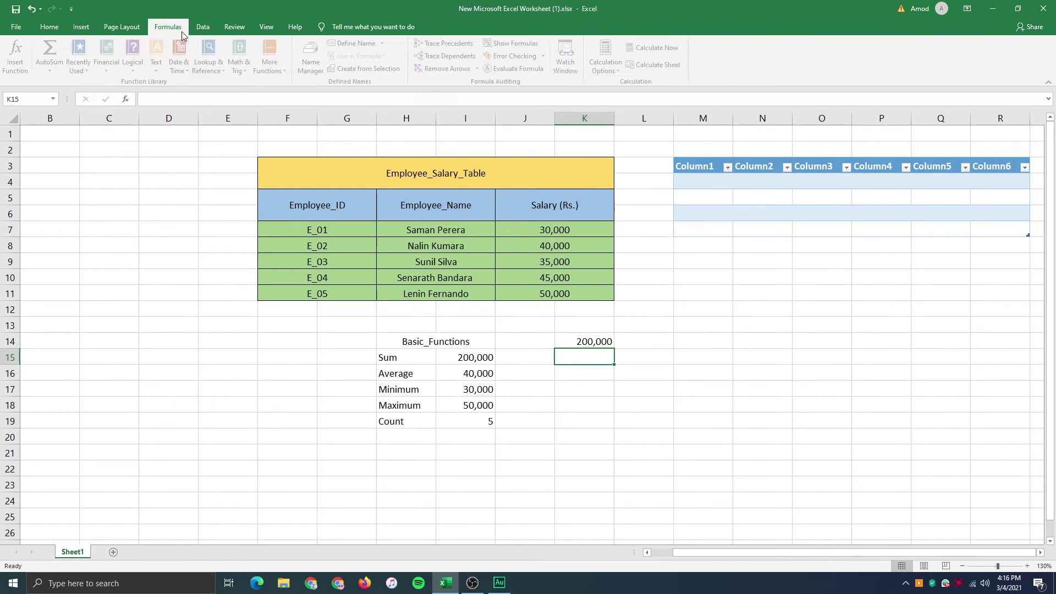
pyautogui.click(122, 29)
pyautogui.click(81, 27)
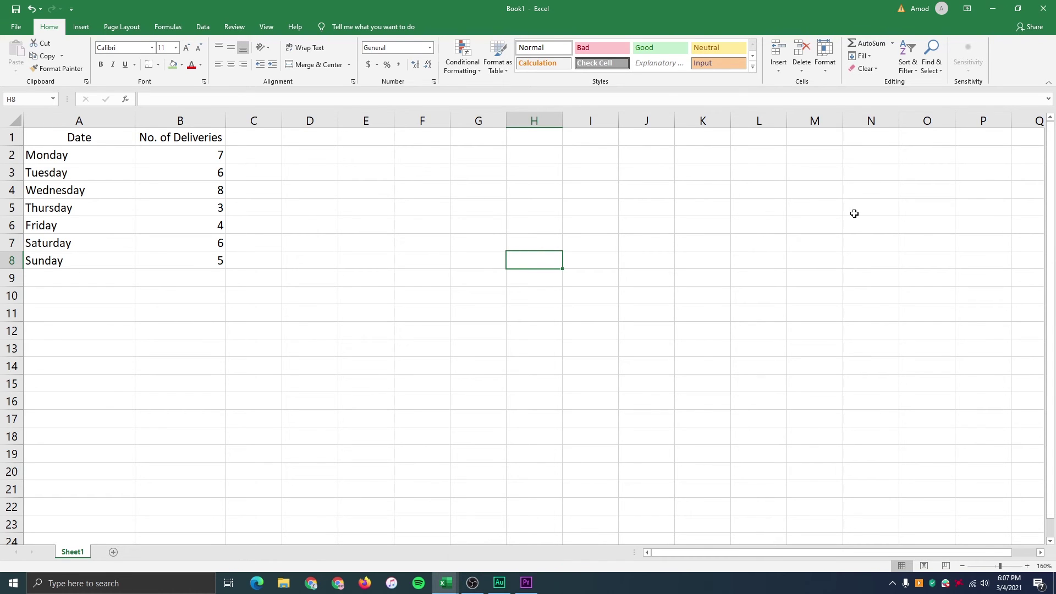
pyautogui.click(82, 26)
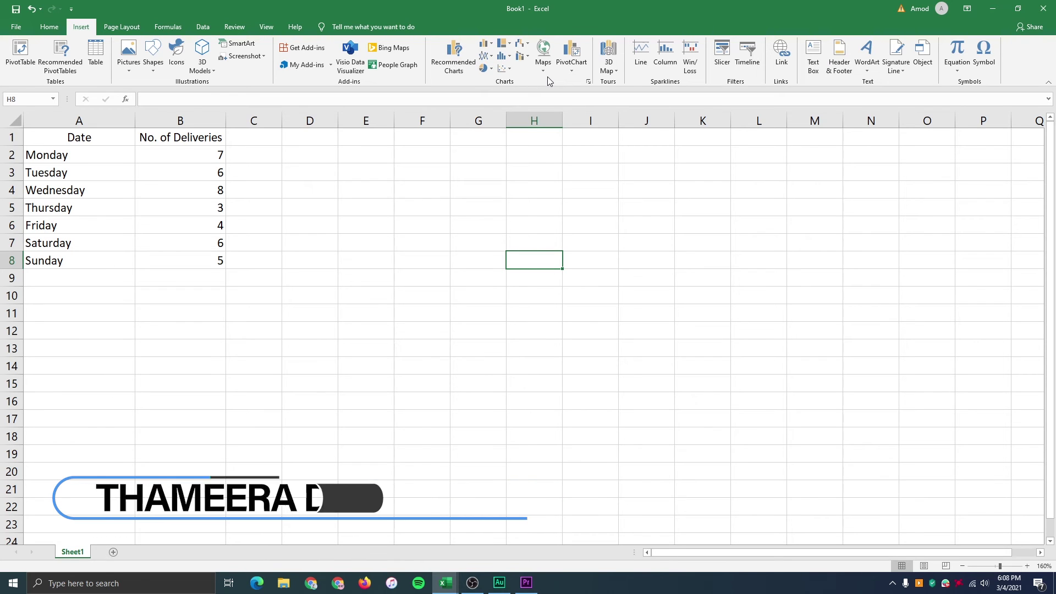
pyautogui.click(491, 46)
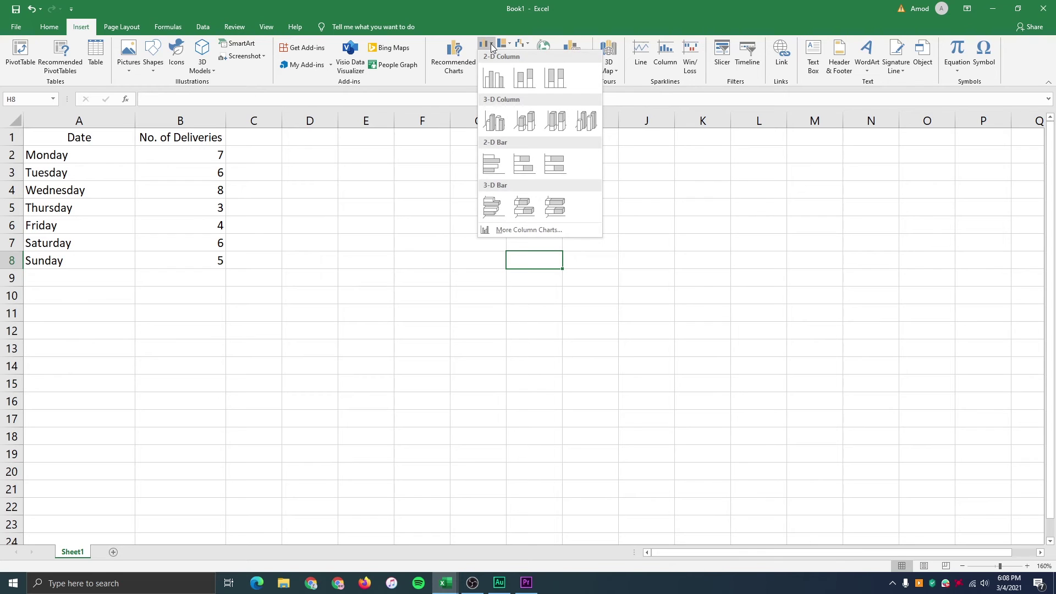
pyautogui.click(521, 44)
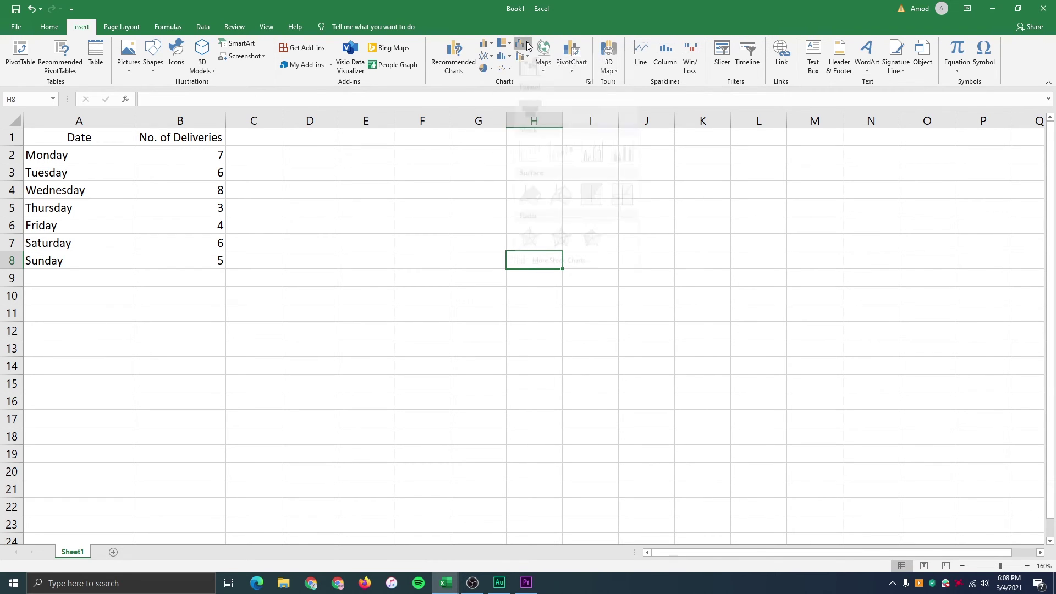
pyautogui.rightClick(686, 197)
pyautogui.click(465, 82)
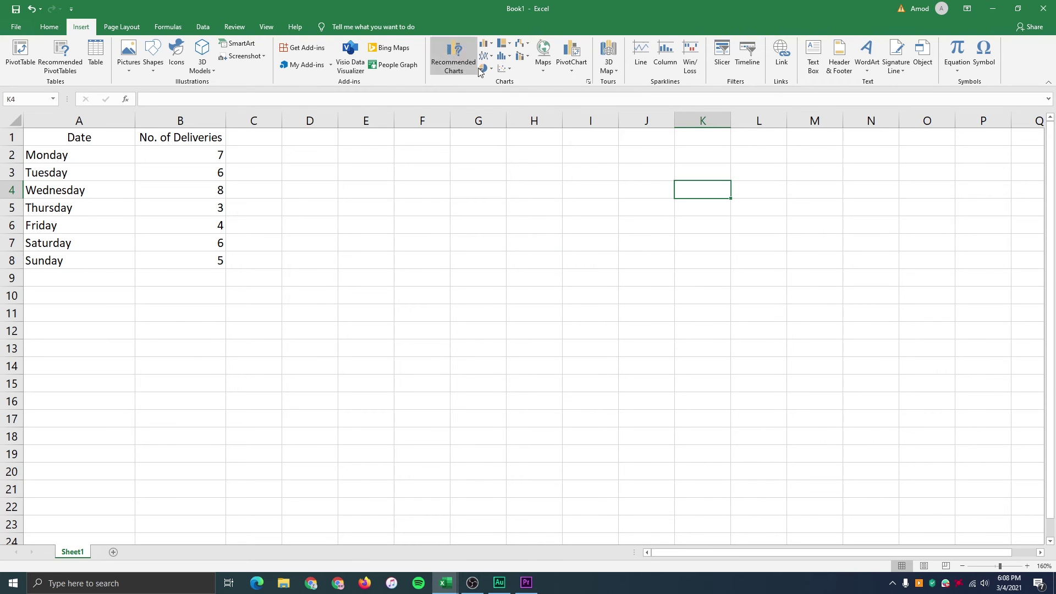
pyautogui.click(485, 44)
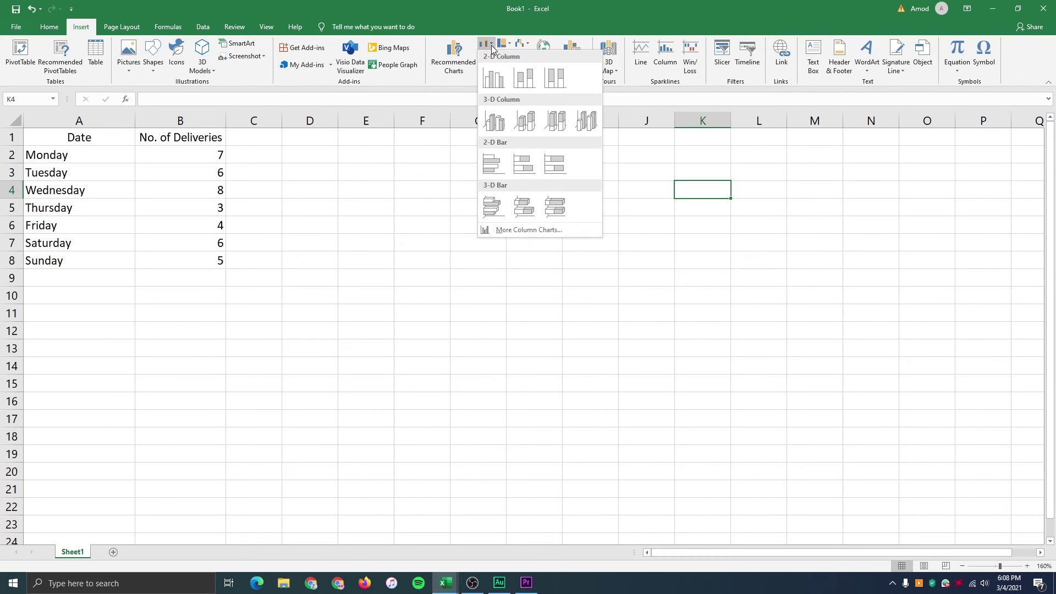
# Step: Insert a 2-D clustered column chart of the daily delivery data in A1:B8 and select its title
pyautogui.click(33, 144)
pyautogui.moveTo(33, 142); pyautogui.dragTo(195, 259)
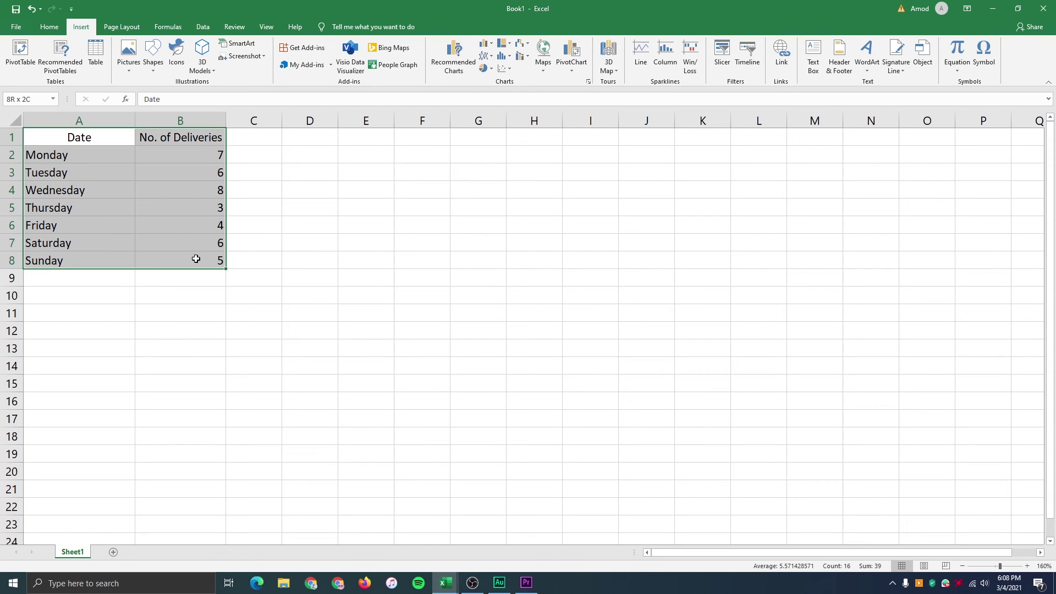
pyautogui.click(484, 44)
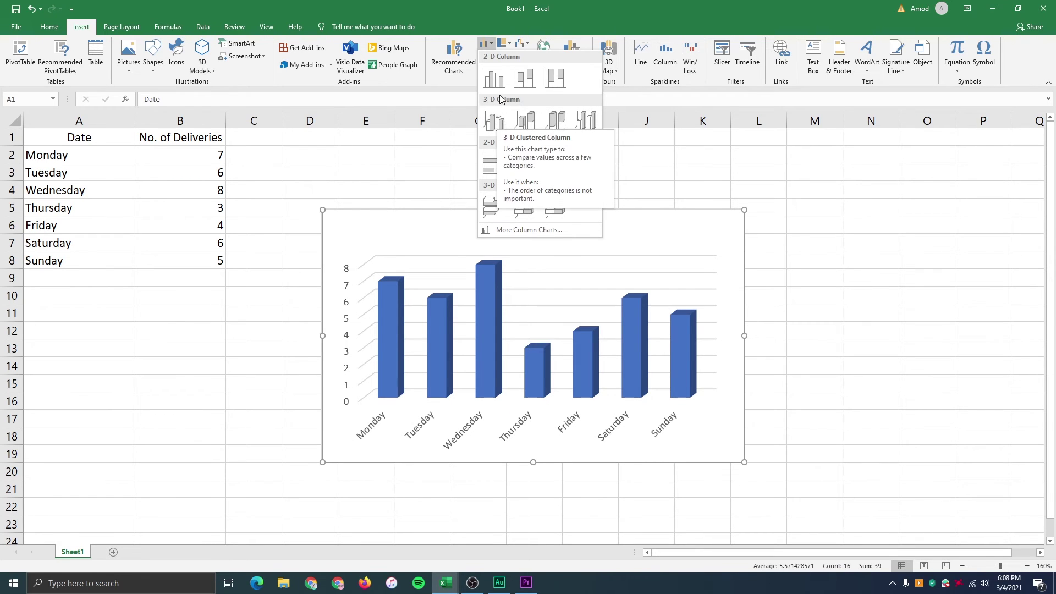
pyautogui.click(493, 79)
pyautogui.click(583, 224)
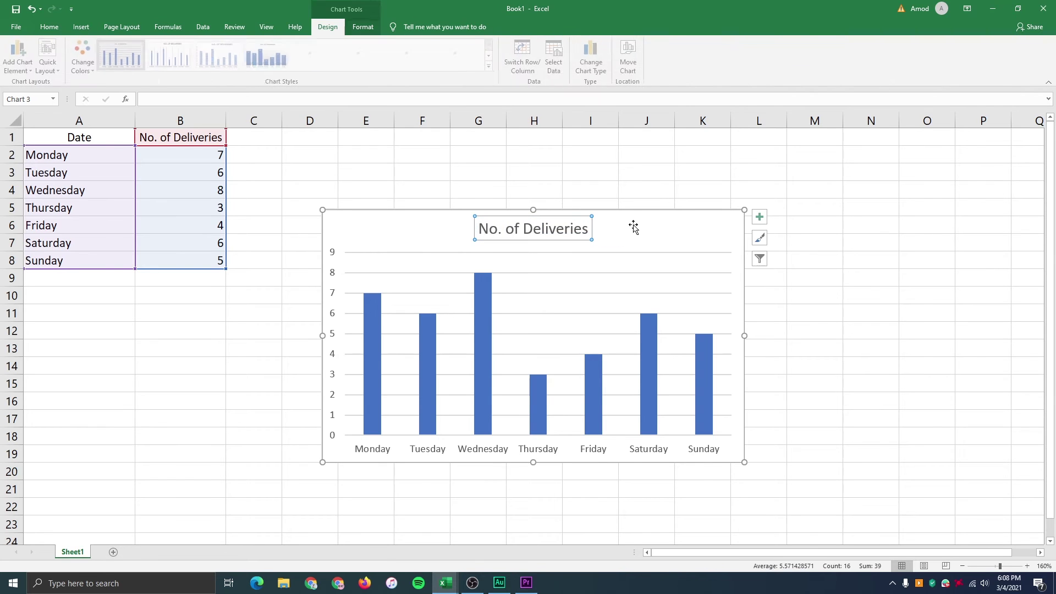
# Step: Try moving the column chart closer to the sheet's upper edge, and undo both the move and the chart's insertion
pyautogui.moveTo(662, 219); pyautogui.dragTo(752, 175)
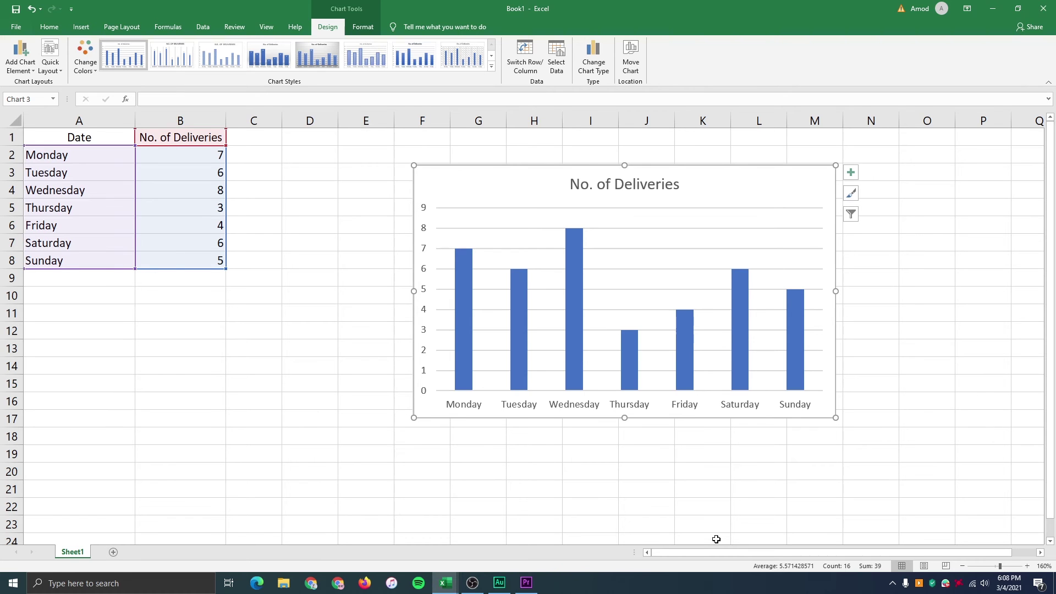
pyautogui.hotkey('ctrl', 'z')
pyautogui.hotkey('ctrl', 'z')
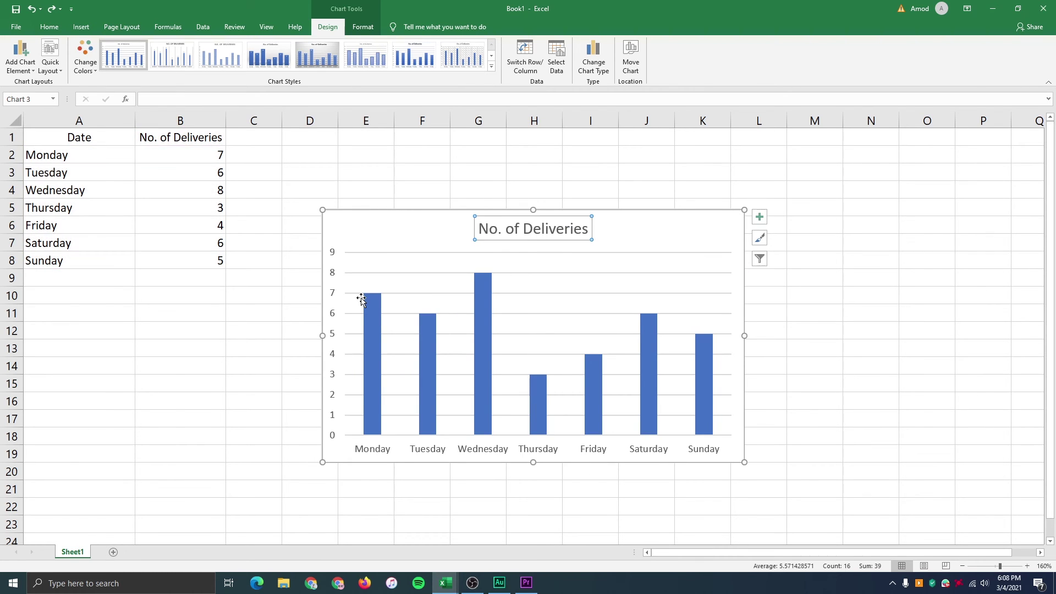
pyautogui.hotkey('ctrl', 'z')
# Step: Insert a 2-D line chart of the daily delivery data in A1:B8 and move it up beside the data
pyautogui.click(235, 277)
pyautogui.click(81, 26)
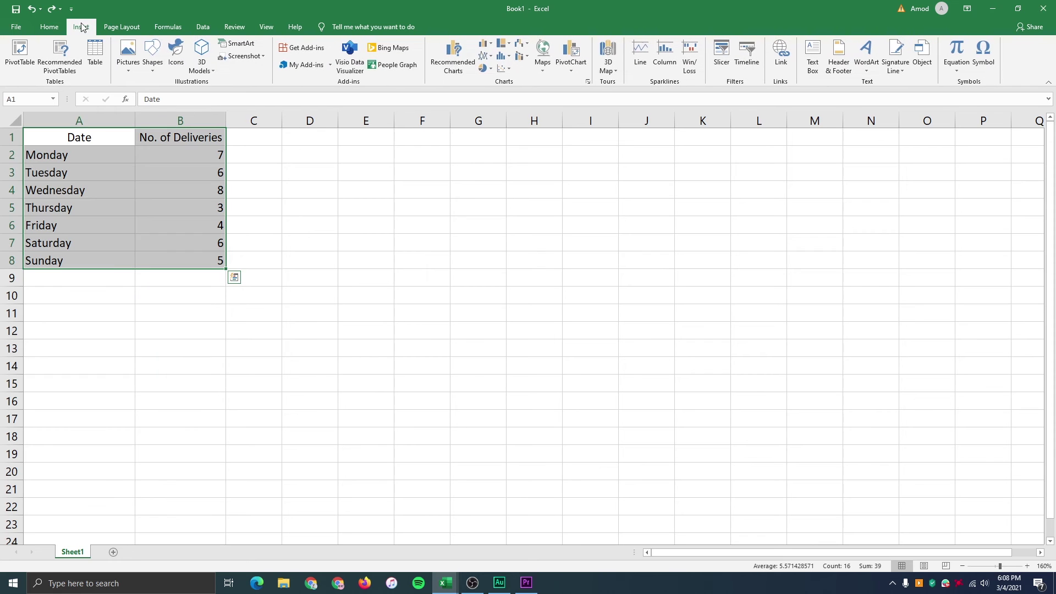
pyautogui.click(484, 55)
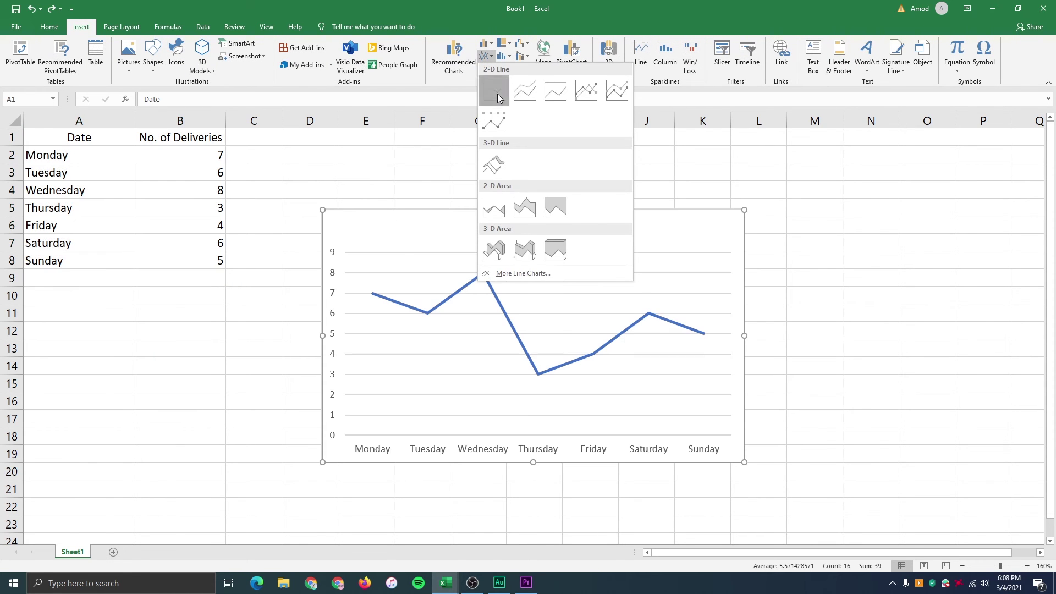
pyautogui.click(498, 98)
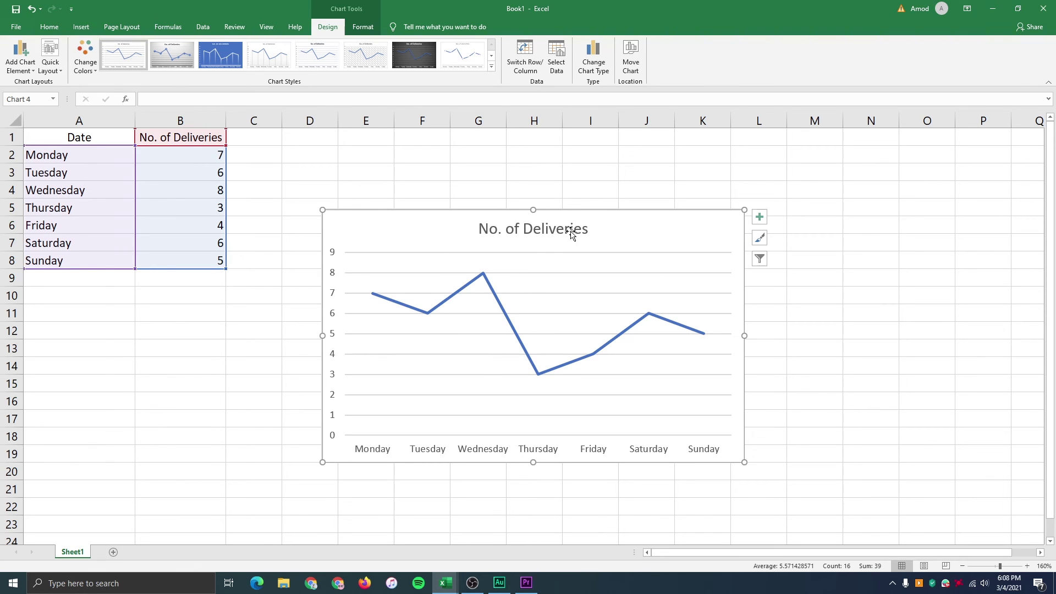
pyautogui.moveTo(624, 219); pyautogui.dragTo(697, 152)
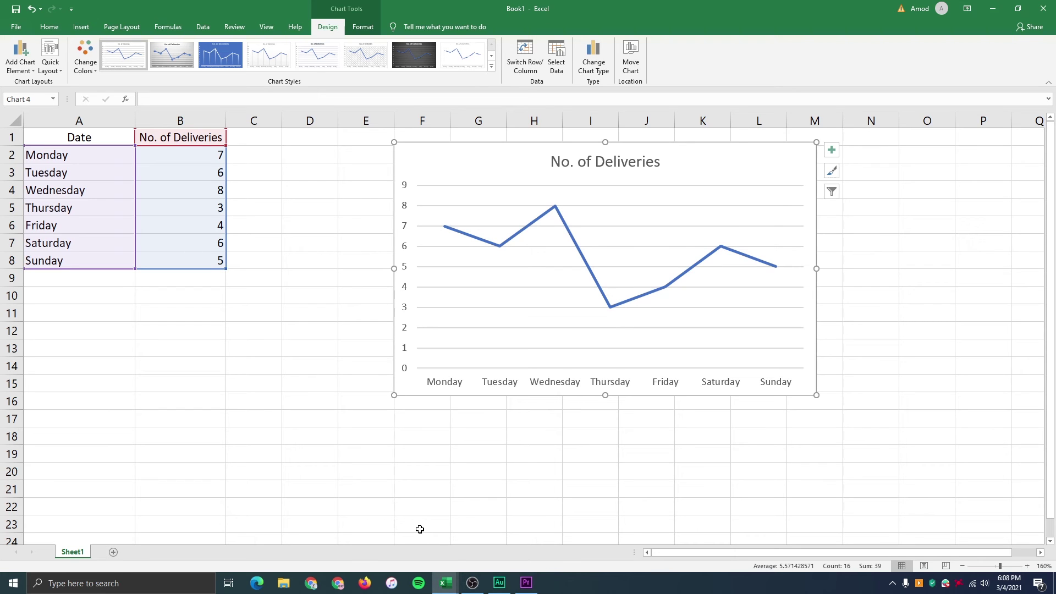
# Step: Apply the solid blue chart style to the line chart, and undo the style, the move and the chart's insertion
pyautogui.click(220, 55)
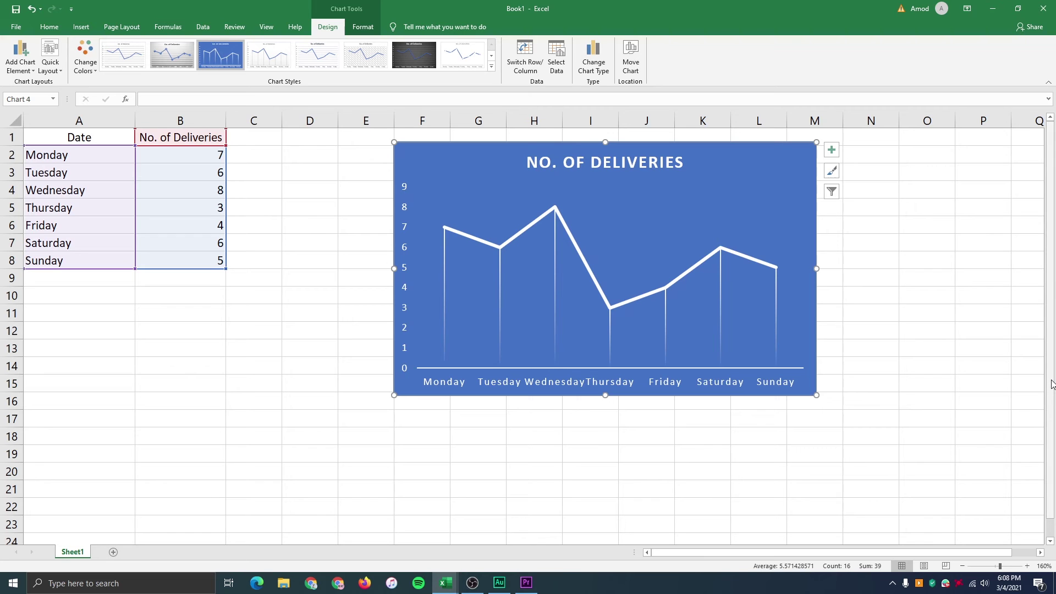
pyautogui.hotkey('ctrl', 'z')
pyautogui.hotkey('ctrl', 'z')
pyautogui.hotkey('ctrl', 'z')
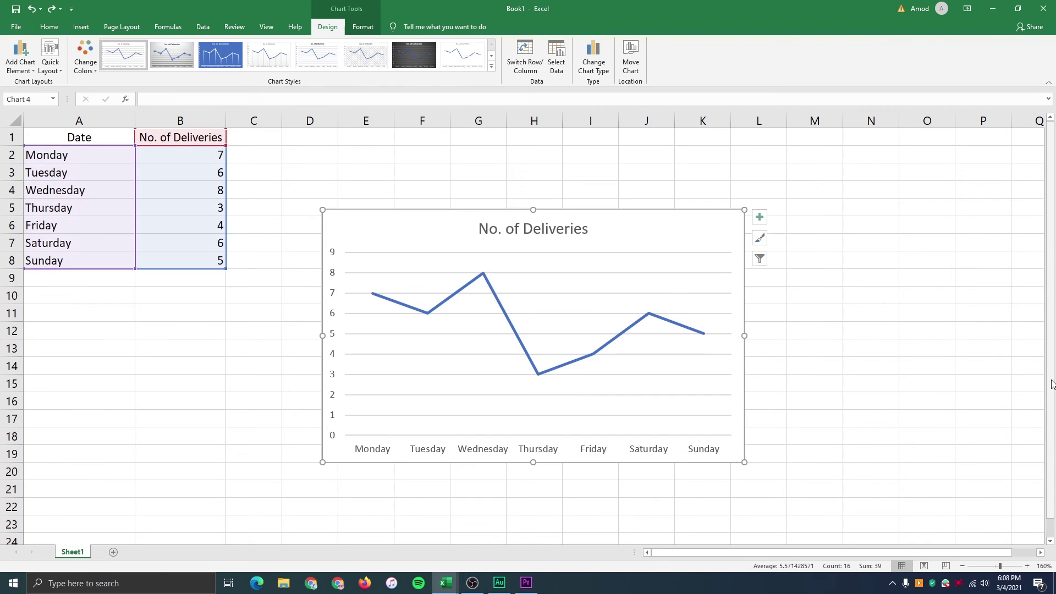
# Step: Preview a doughnut chart of the delivery data among the pie chart types and dismiss it without inserting a chart
pyautogui.click(81, 26)
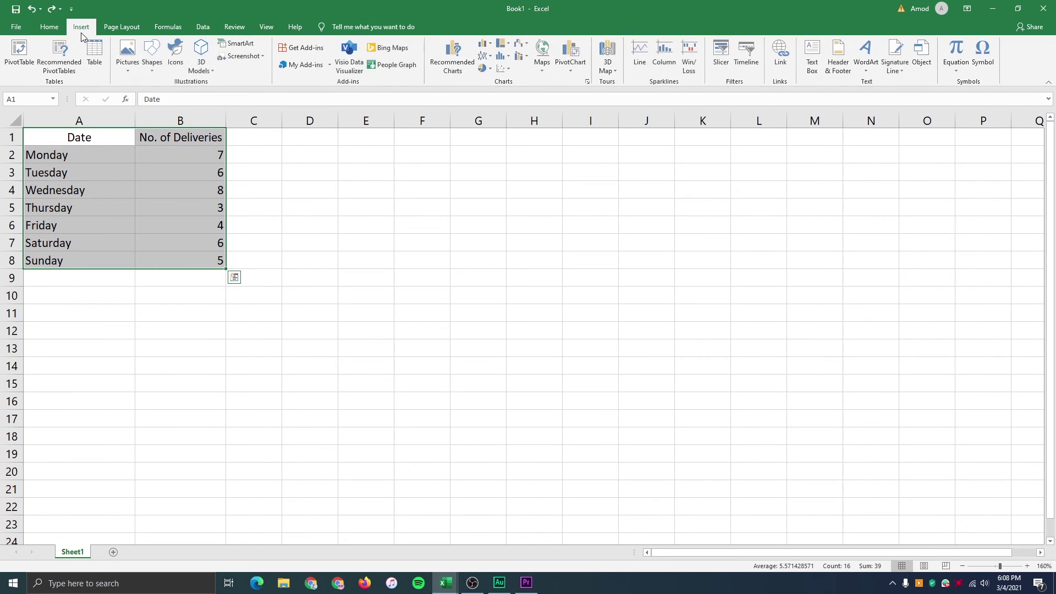
pyautogui.click(483, 74)
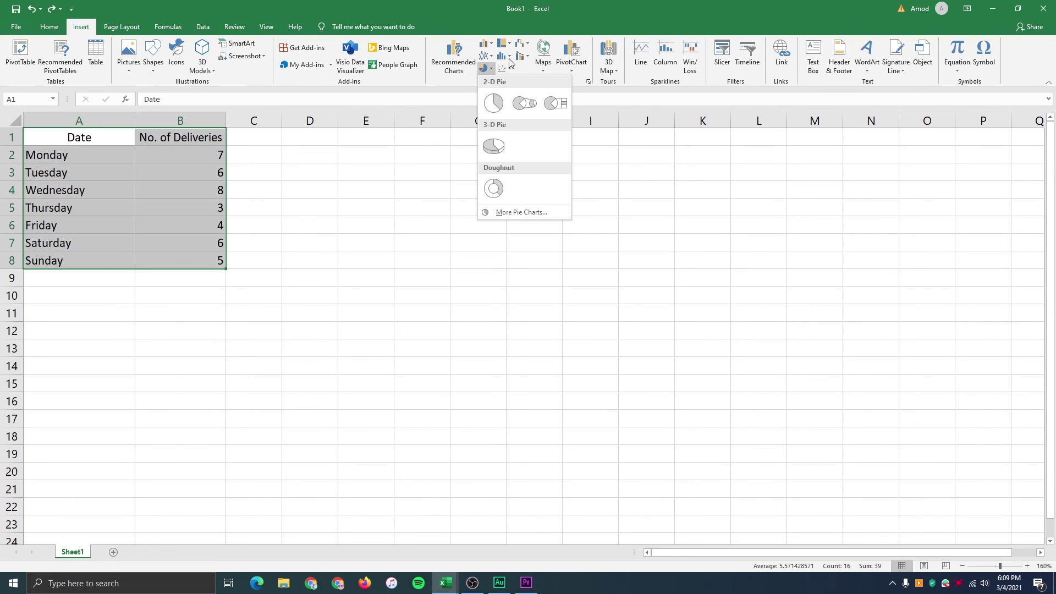
pyautogui.click(511, 68)
pyautogui.click(511, 68)
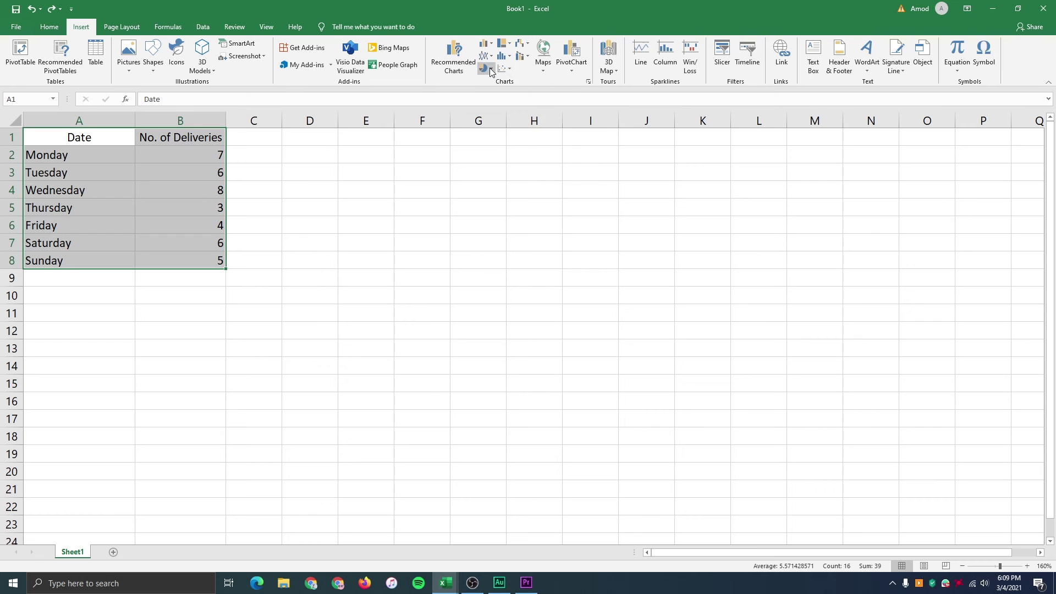
pyautogui.click(489, 70)
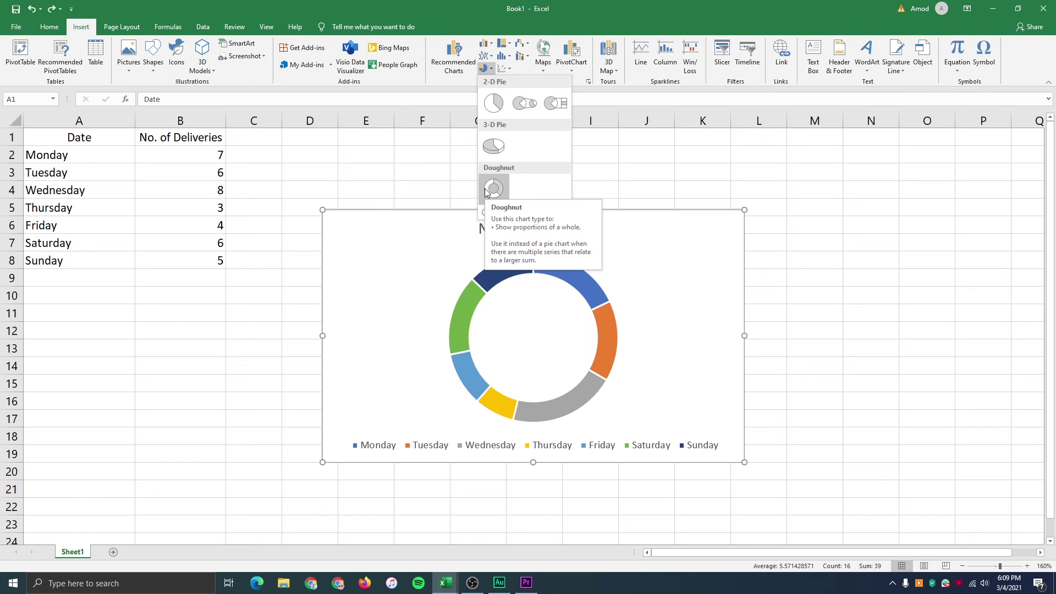
pyautogui.click(836, 183)
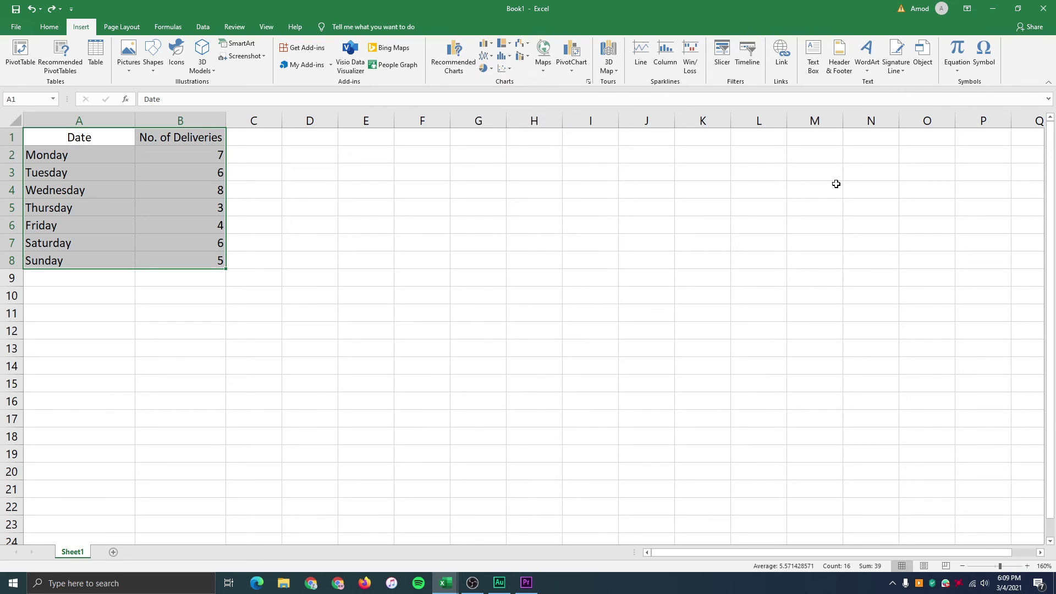
pyautogui.click(402, 228)
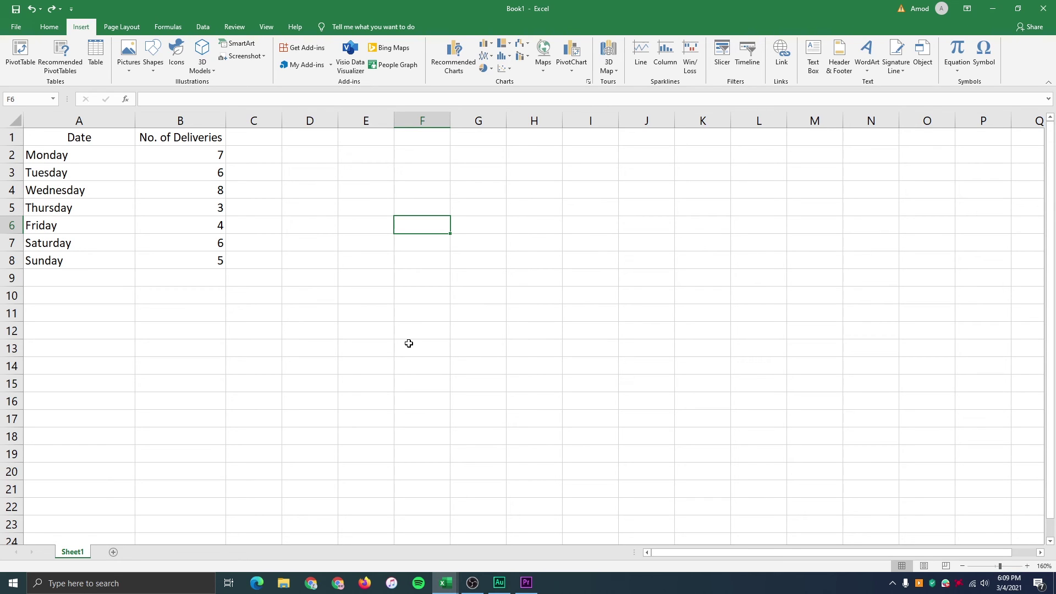
# Step: Look at the 3D Map and PivotChart options without inserting anything
pyautogui.click(608, 70)
pyautogui.click(608, 74)
pyautogui.click(584, 70)
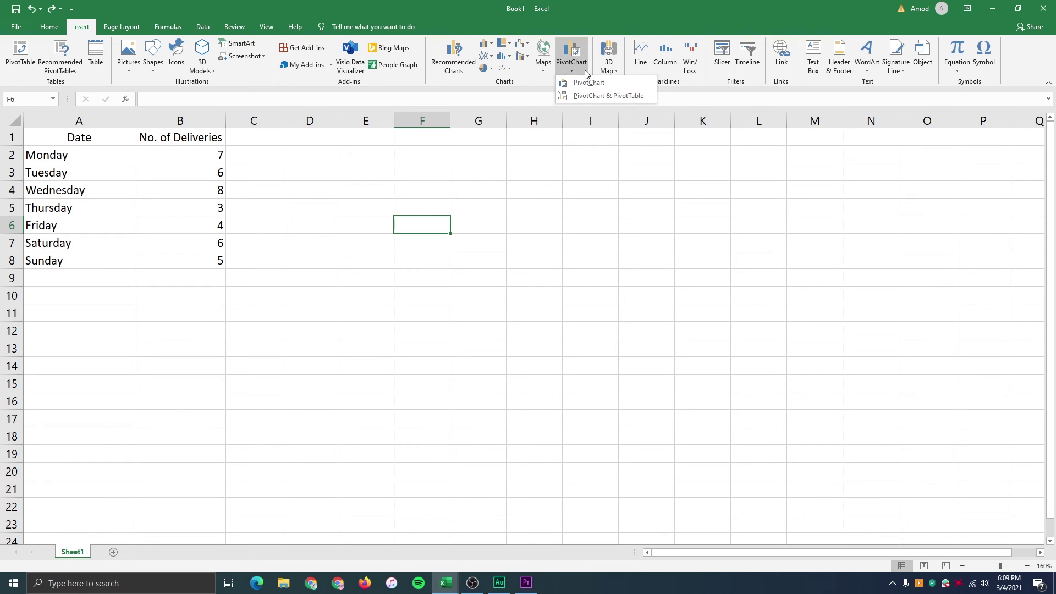
pyautogui.click(540, 80)
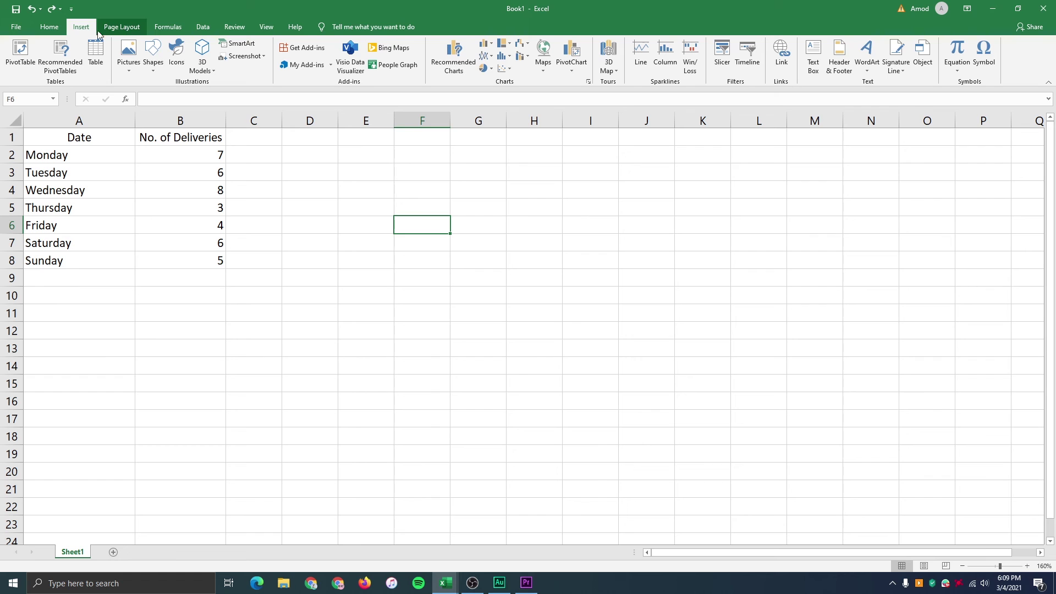
# Step: Look through the shape gallery and the 3D model sources without inserting anything
pyautogui.click(53, 32)
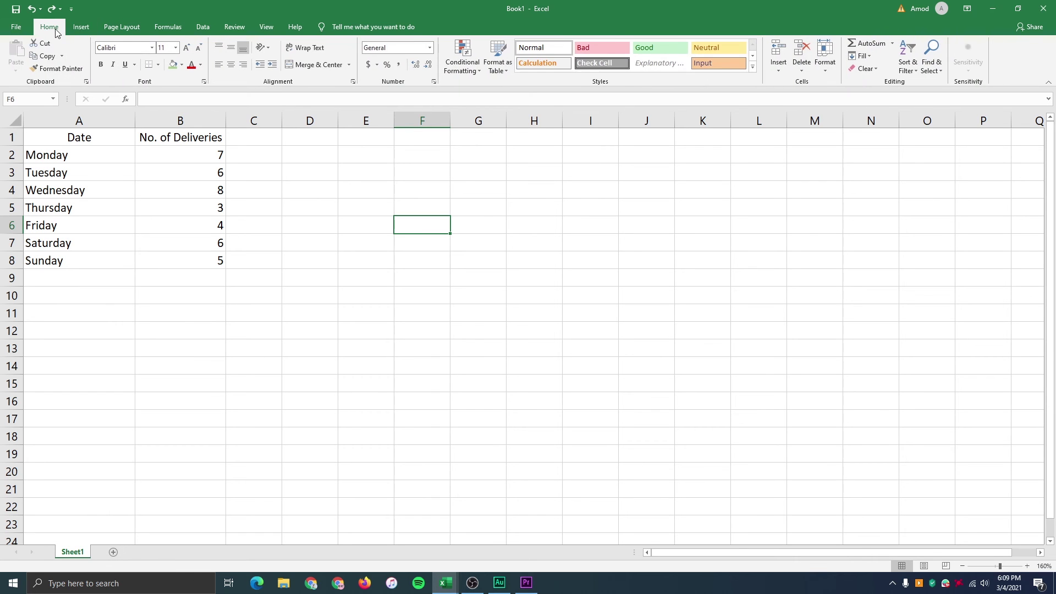
pyautogui.click(81, 27)
pyautogui.click(158, 66)
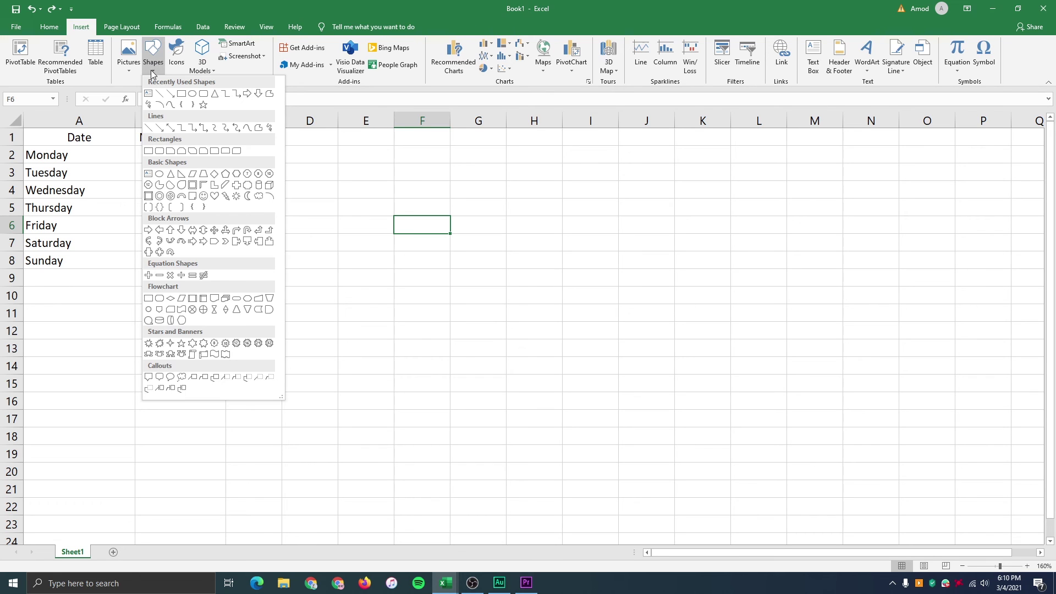
pyautogui.click(150, 69)
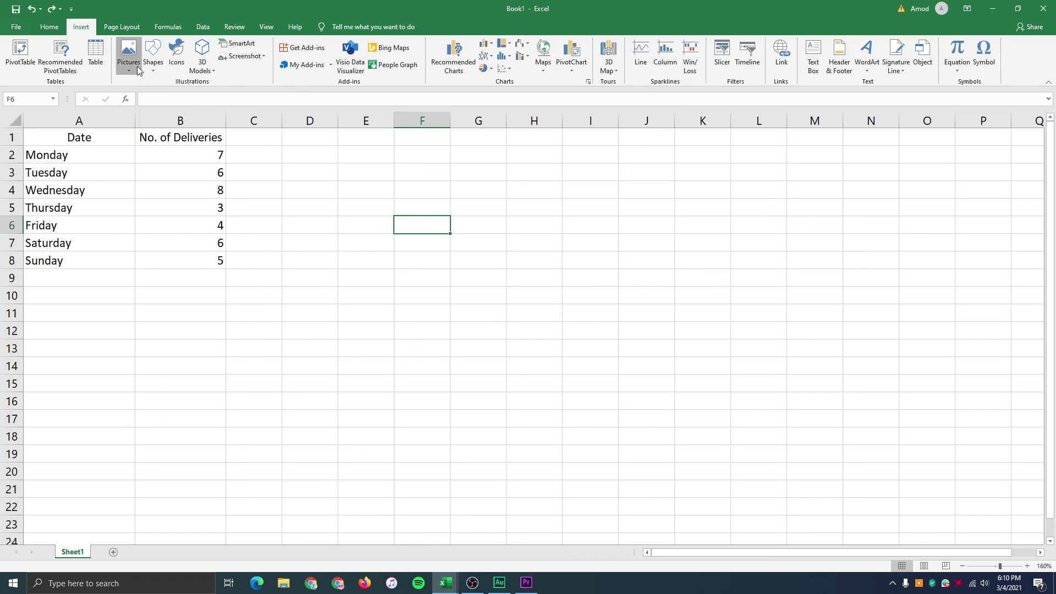
pyautogui.click(147, 72)
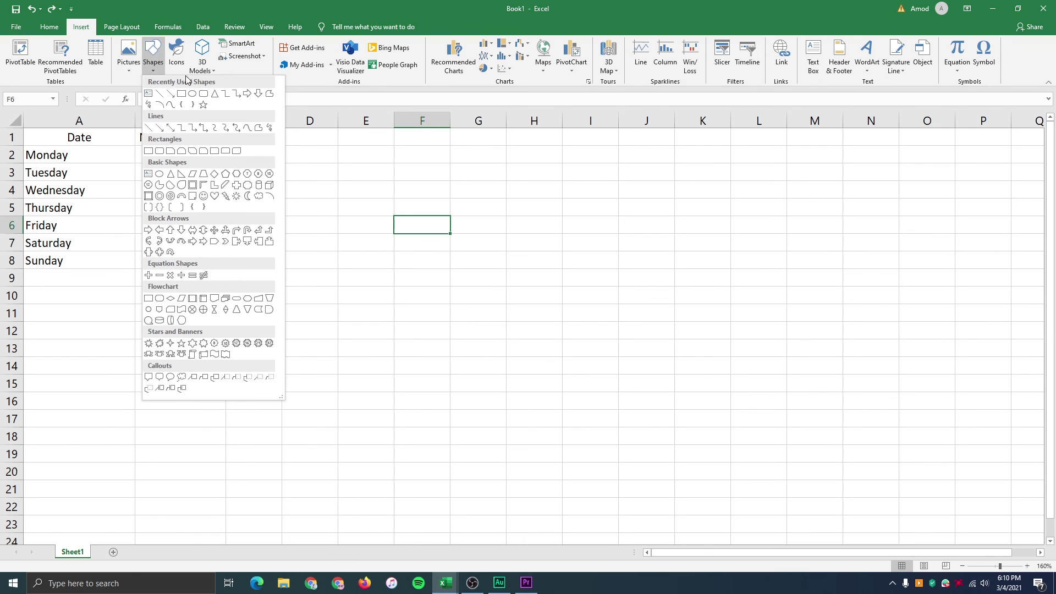
pyautogui.click(214, 73)
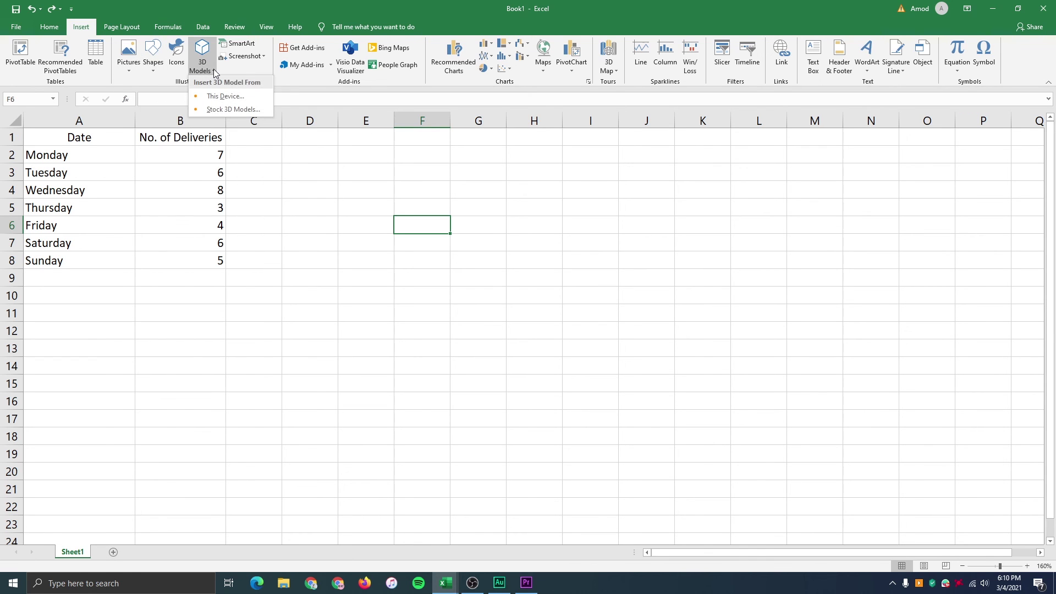
pyautogui.click(273, 71)
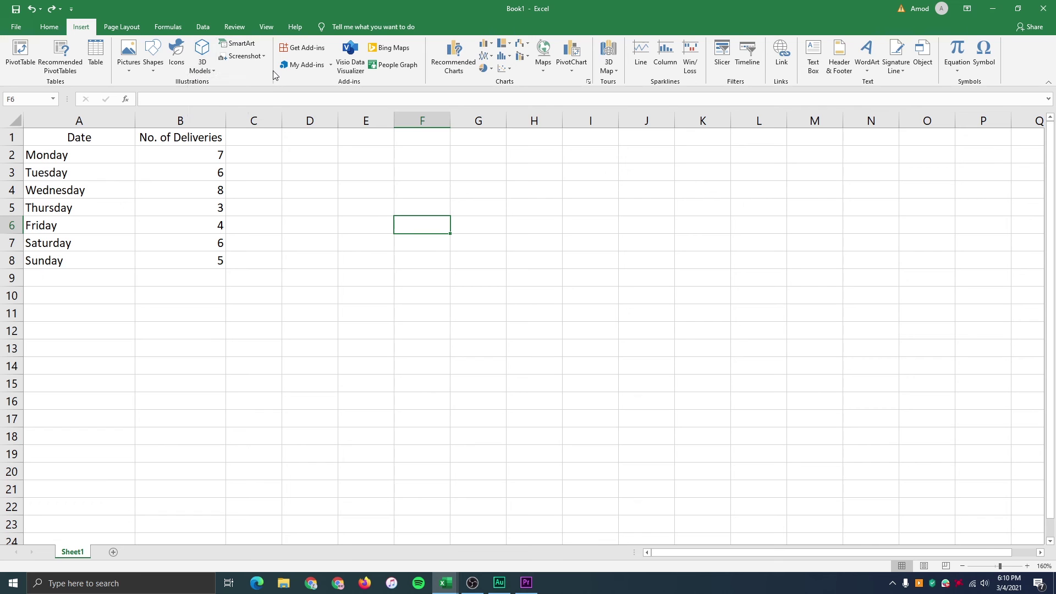
# Step: Look over the available page layout, formula, data, review, view and help commands, and return to the insertion commands
pyautogui.click(122, 28)
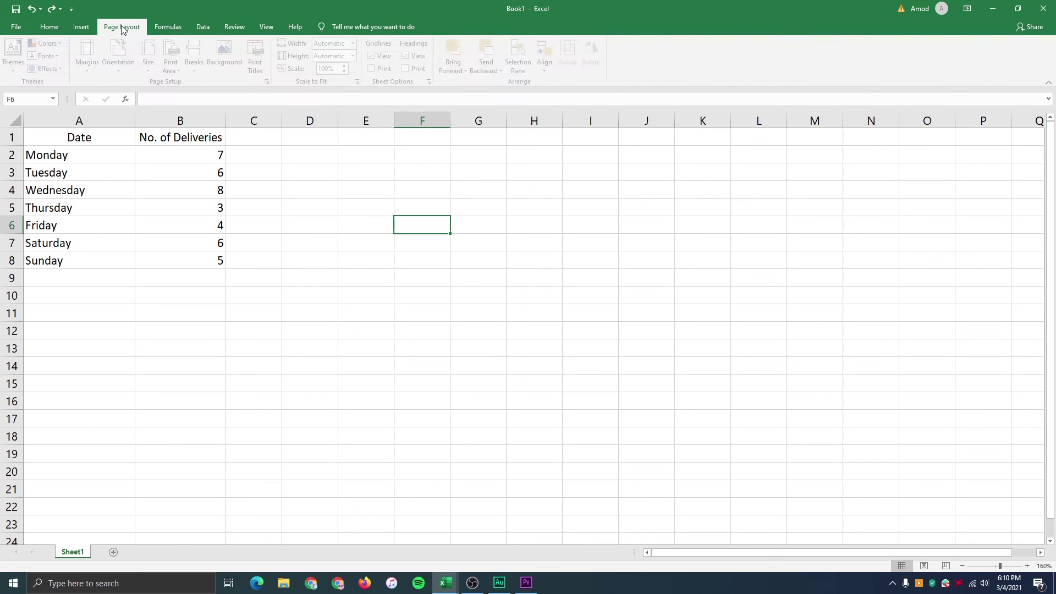
pyautogui.click(167, 31)
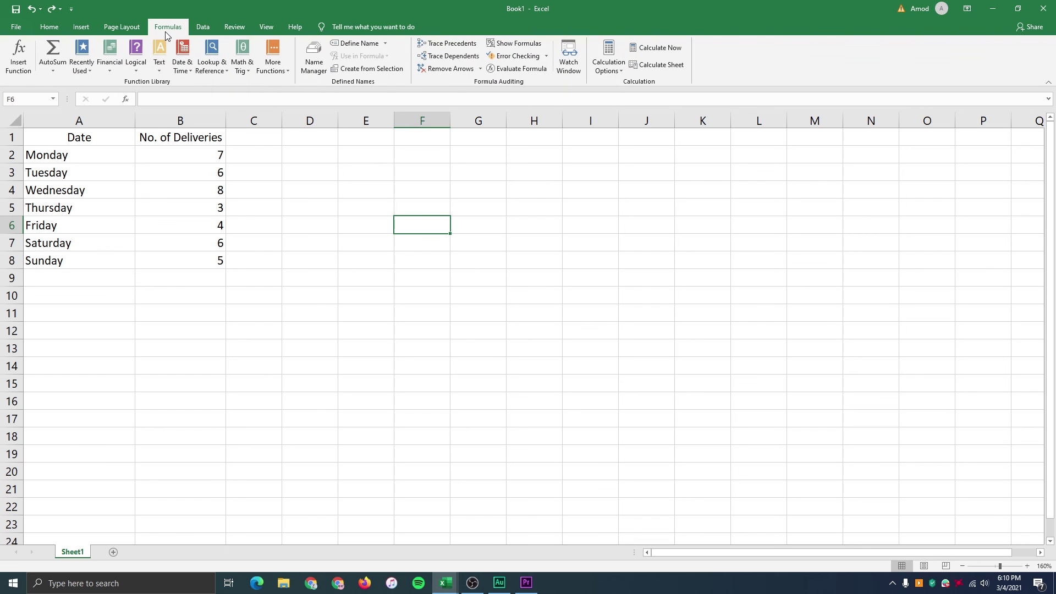
pyautogui.click(203, 31)
pyautogui.click(237, 31)
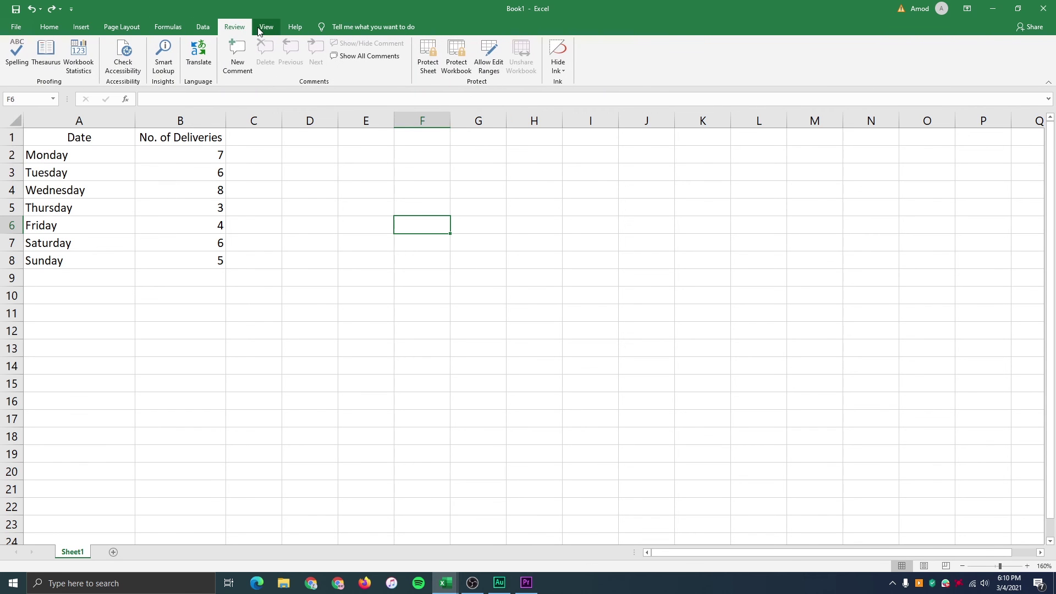
pyautogui.click(258, 32)
pyautogui.click(297, 30)
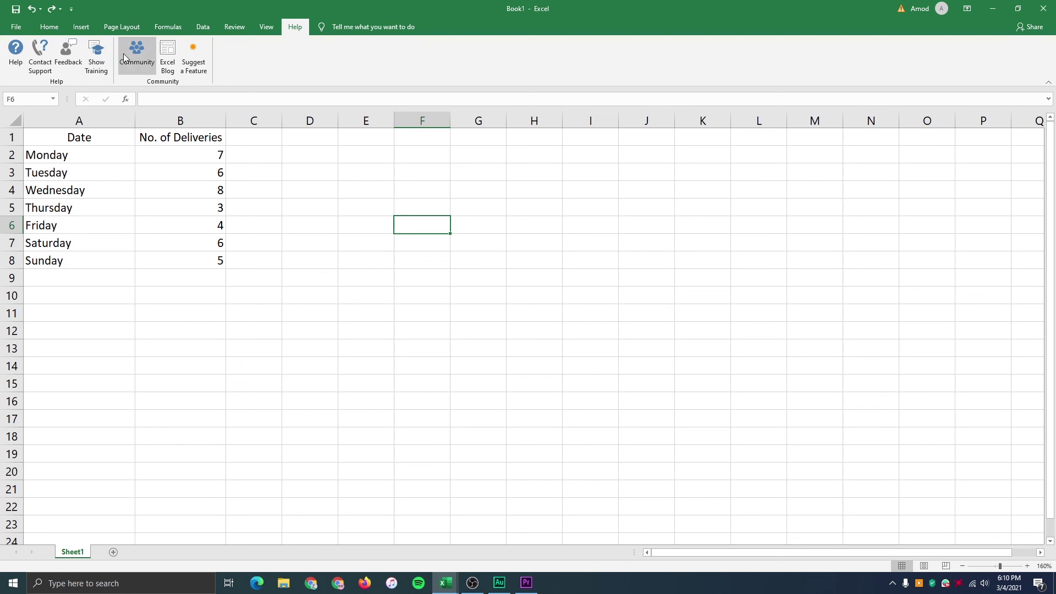
pyautogui.click(204, 28)
pyautogui.click(77, 31)
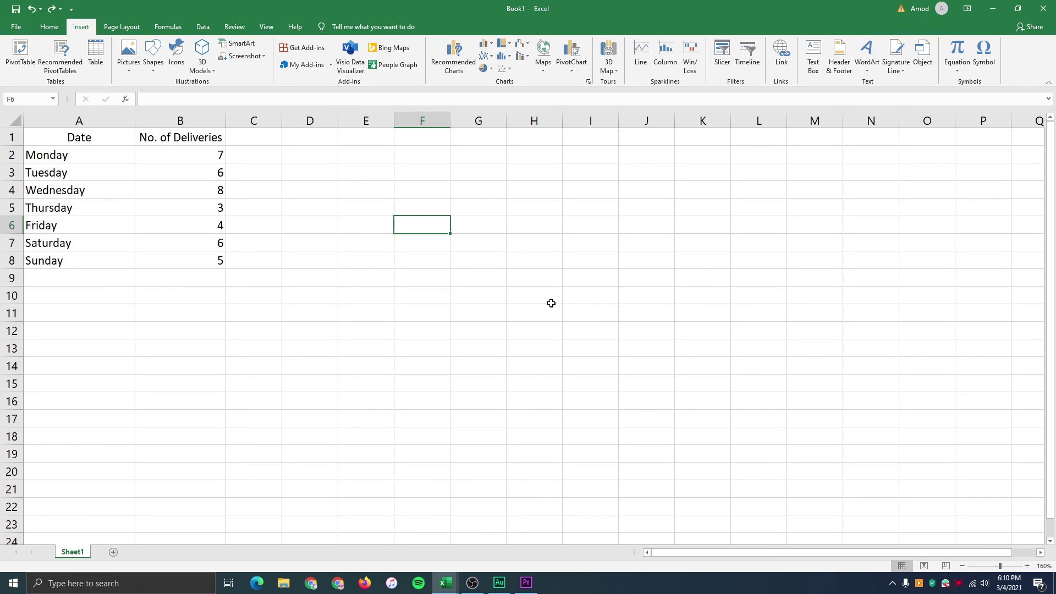
pyautogui.click(577, 374)
pyautogui.rightClick(577, 374)
pyautogui.press('Escape')
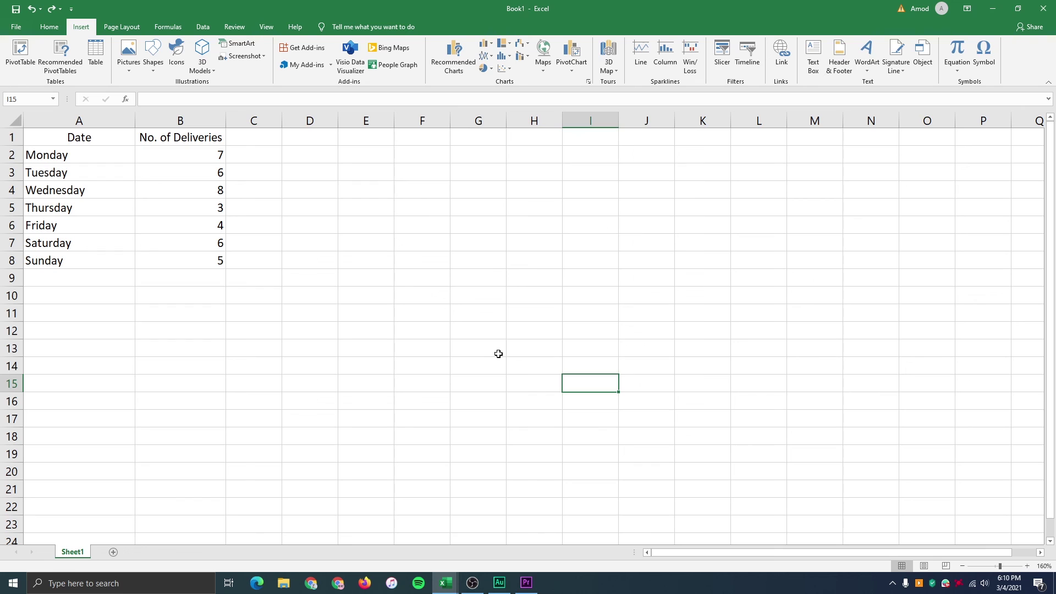